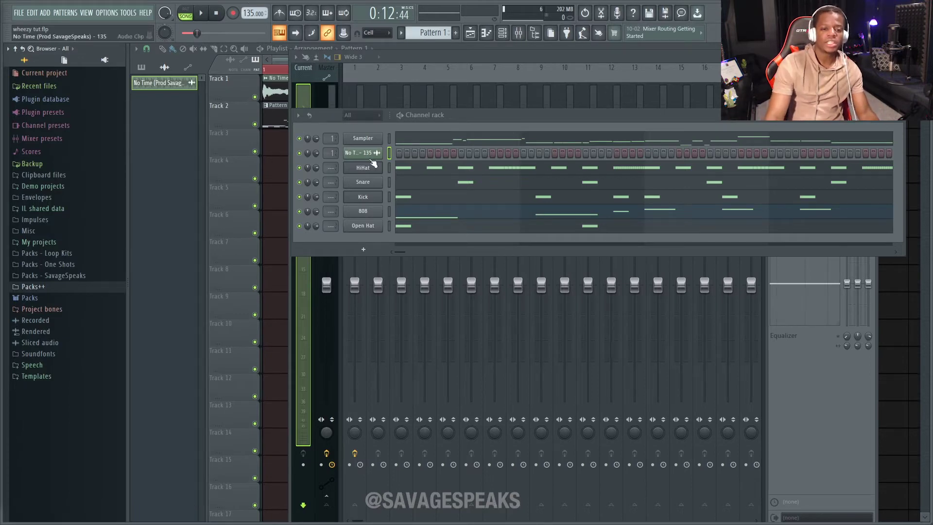
Bring the playlist to the front and play the arrangement of the audio clip and Pattern 1, then stop playback.
left_click(228, 79)
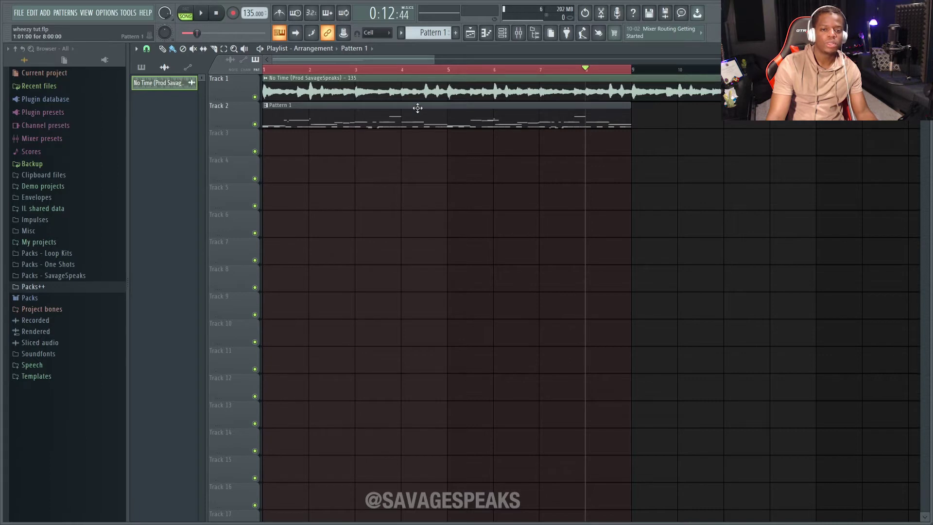
key("space")
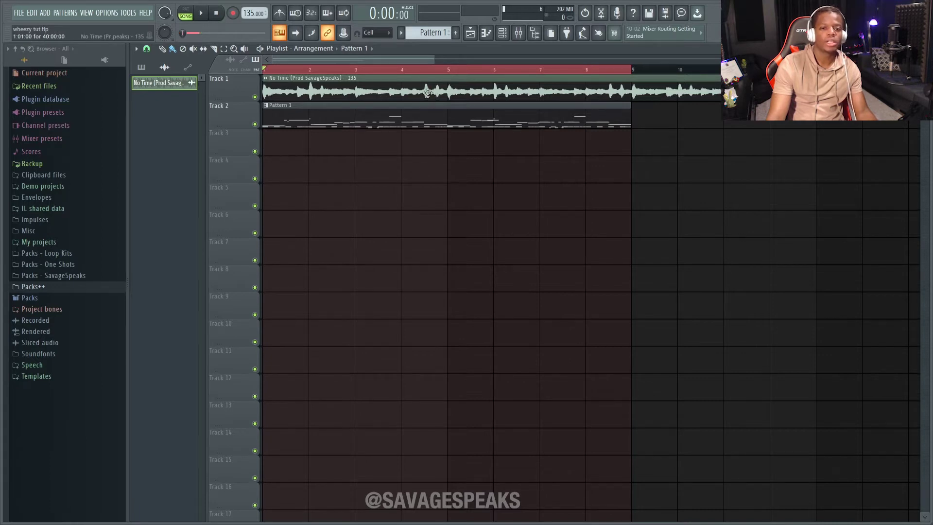
key("space")
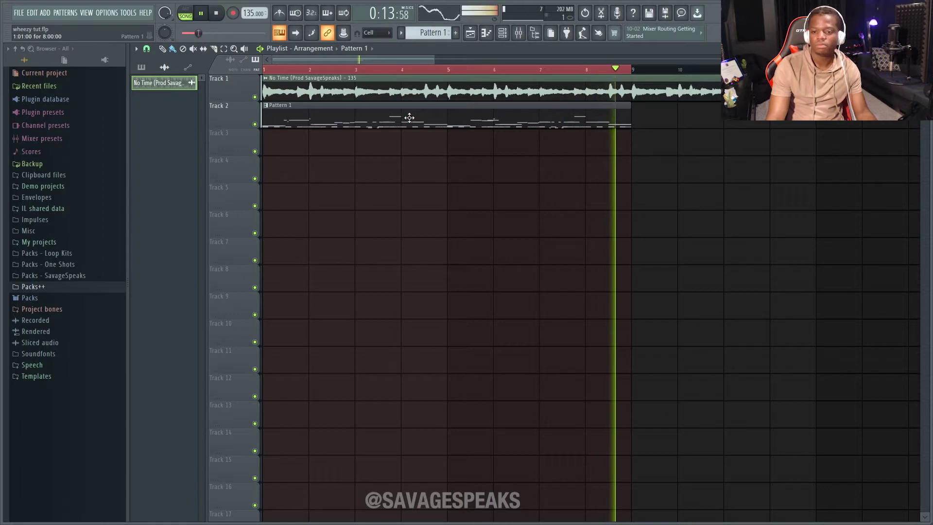
key("space")
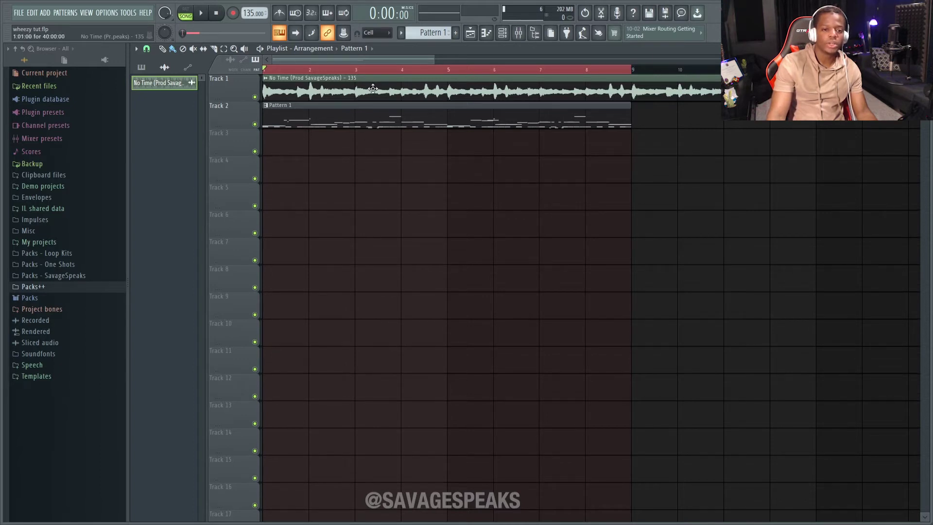
Hide the browser to widen the playlist and switch the picker panel from audio clips to patterns.
left_click(535, 32)
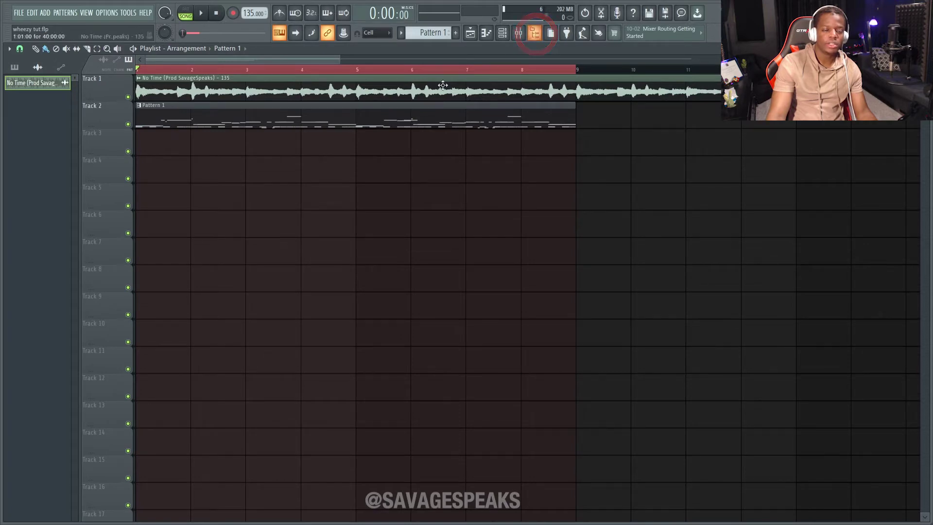
left_click(534, 36)
left_click(534, 37)
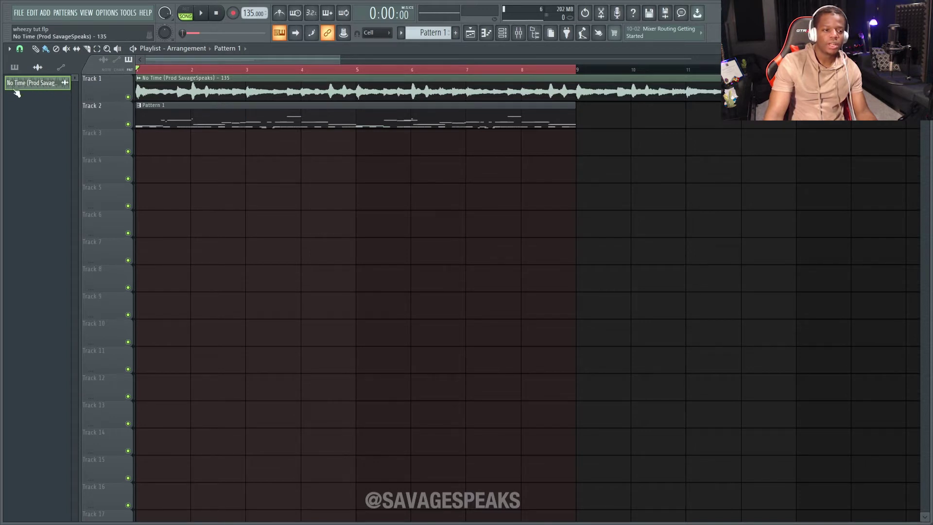
left_click(14, 67)
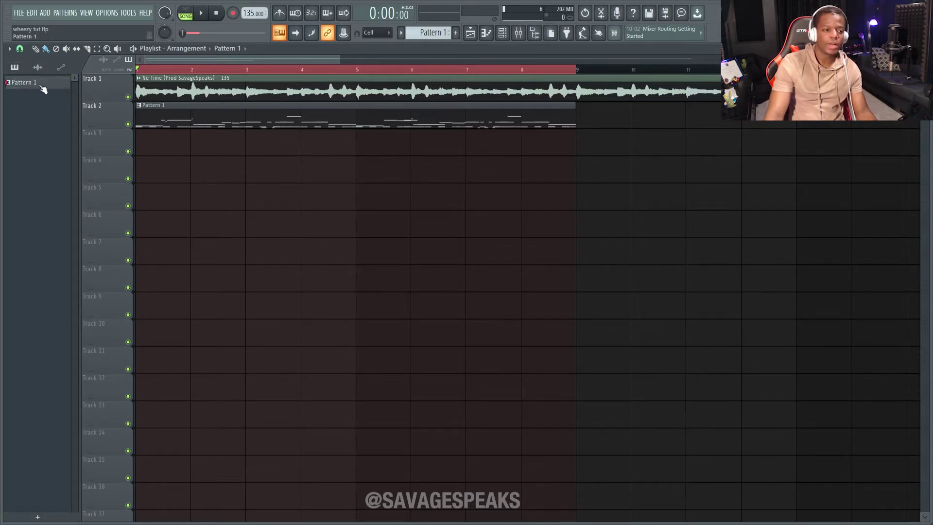
View the channel rack's instruments for Pattern 1, close it, and show the browser again.
left_click(504, 33)
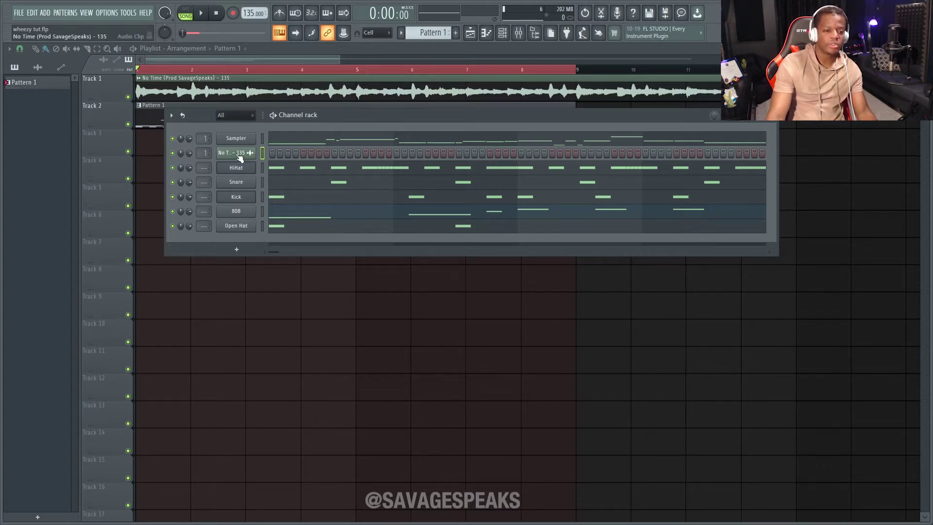
key("F6")
key("alt+F8")
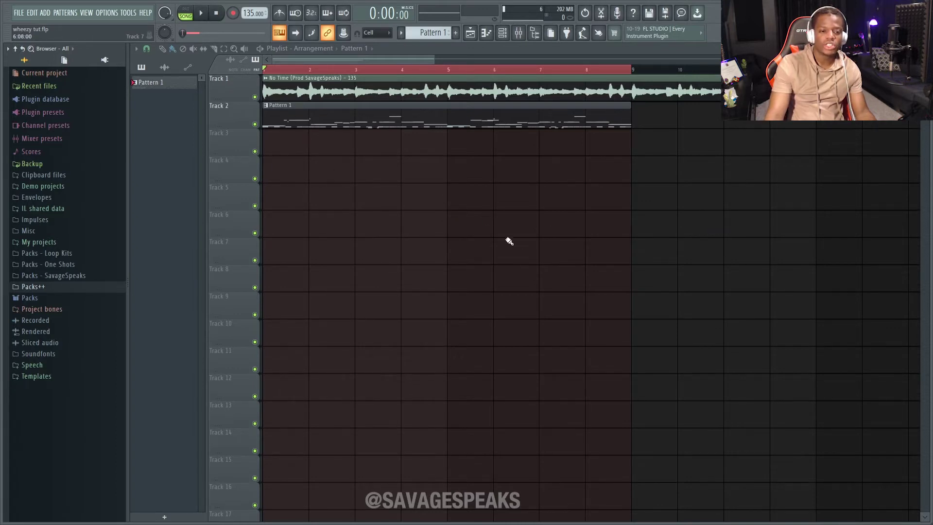
Set the playlist grid color to the purple dark slate blue #4A2A55.
left_click(138, 50)
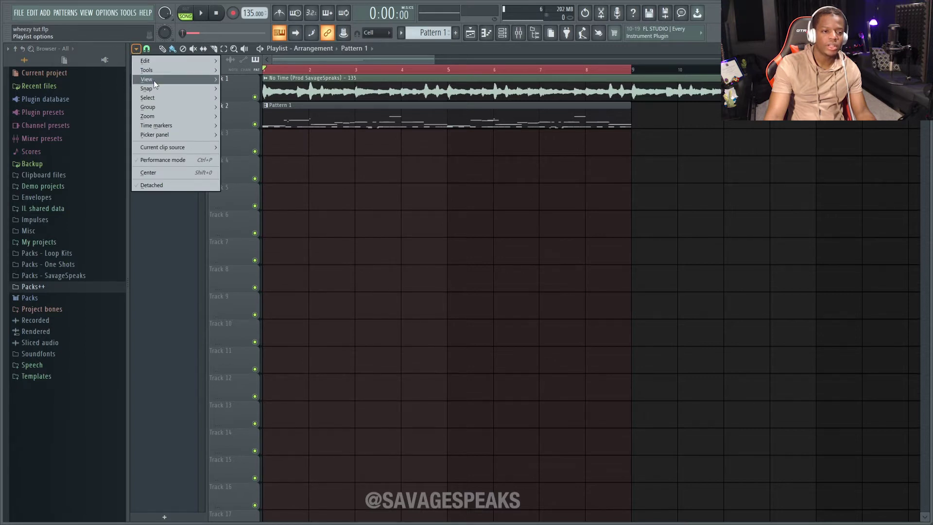
mouse_move(154, 83)
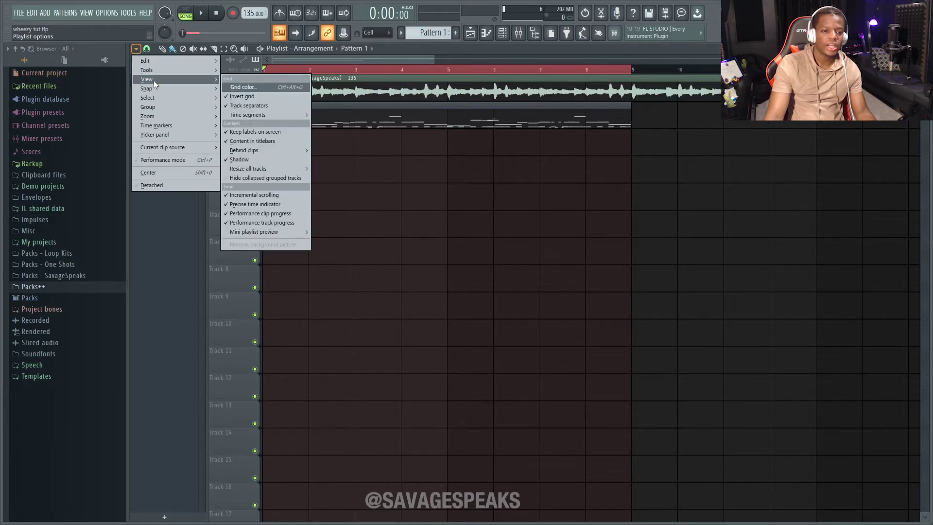
left_click(255, 88)
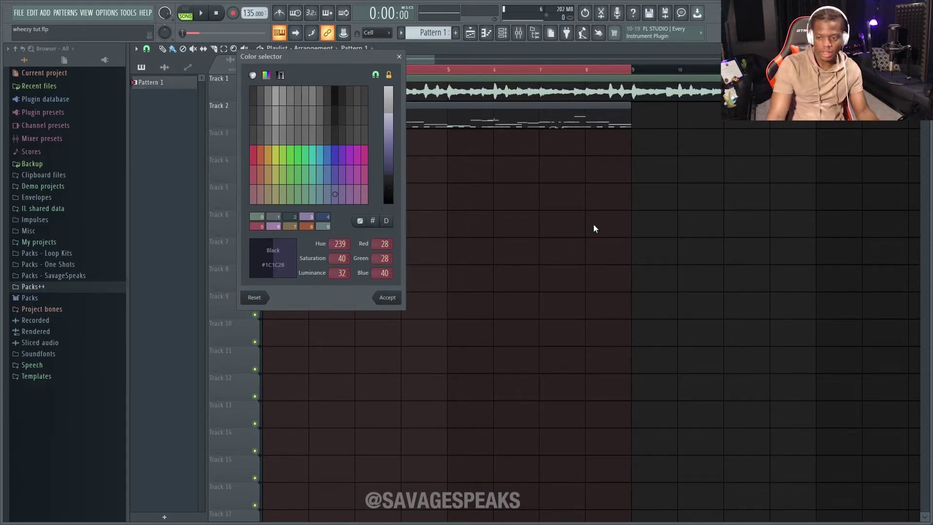
left_click(350, 176)
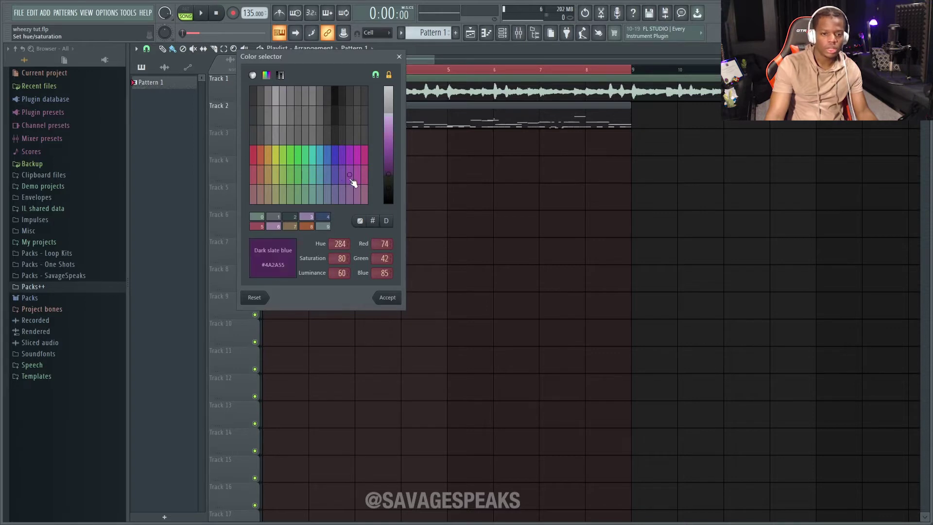
left_click(401, 299)
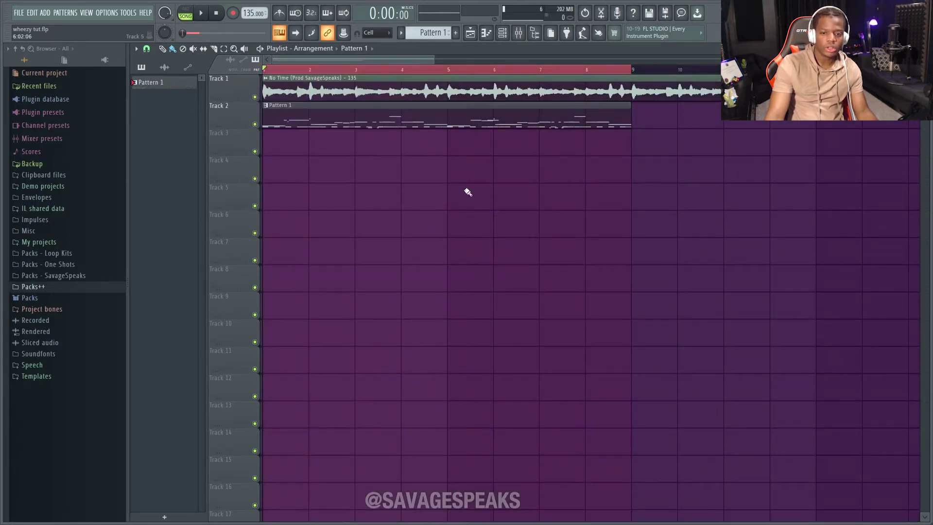
Change the playlist grid color to the previously used dark slate gray #334247.
left_click(136, 48)
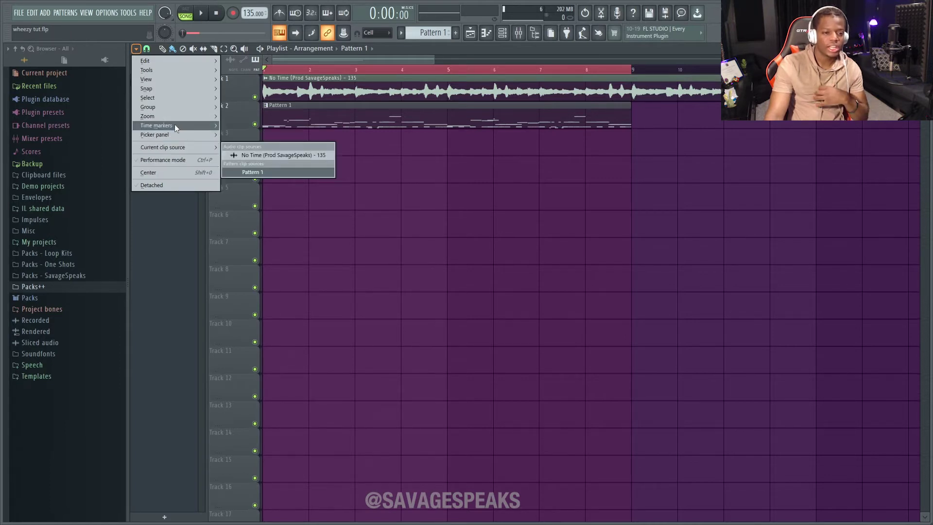
mouse_move(180, 82)
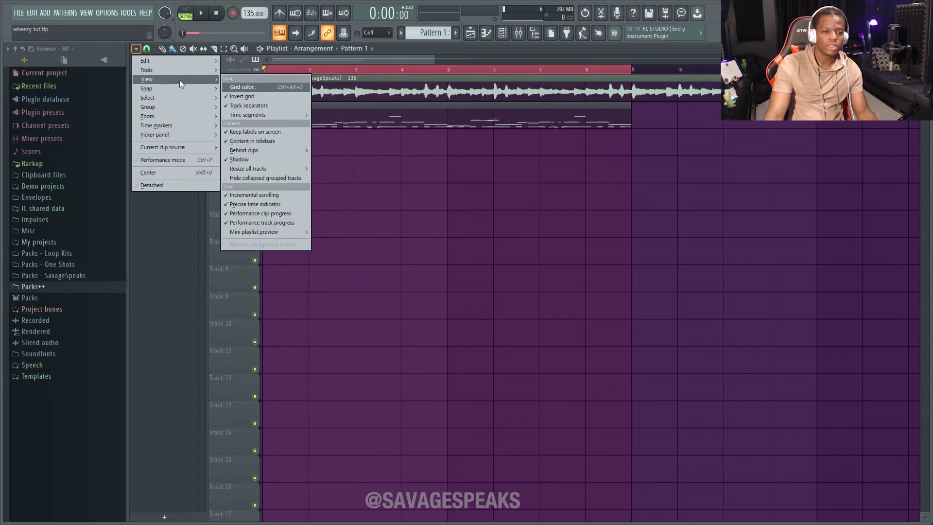
left_click(256, 86)
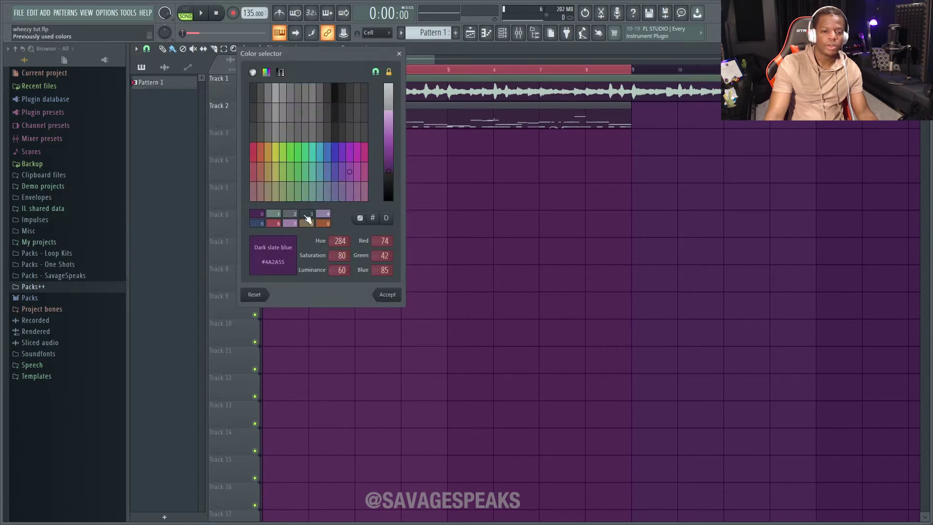
left_click(308, 220)
left_click(388, 294)
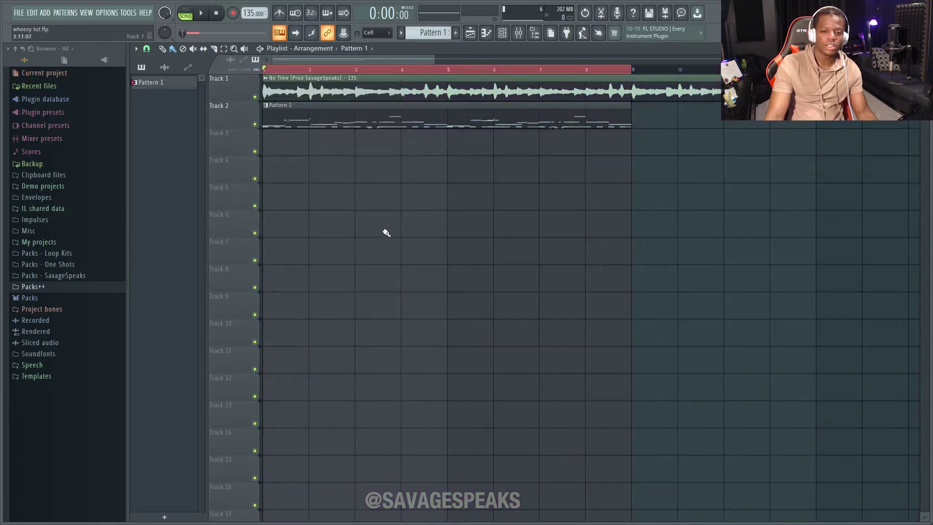
Change the playlist grid color to the previously used cadet blue #608681.
left_click(137, 49)
mouse_move(176, 79)
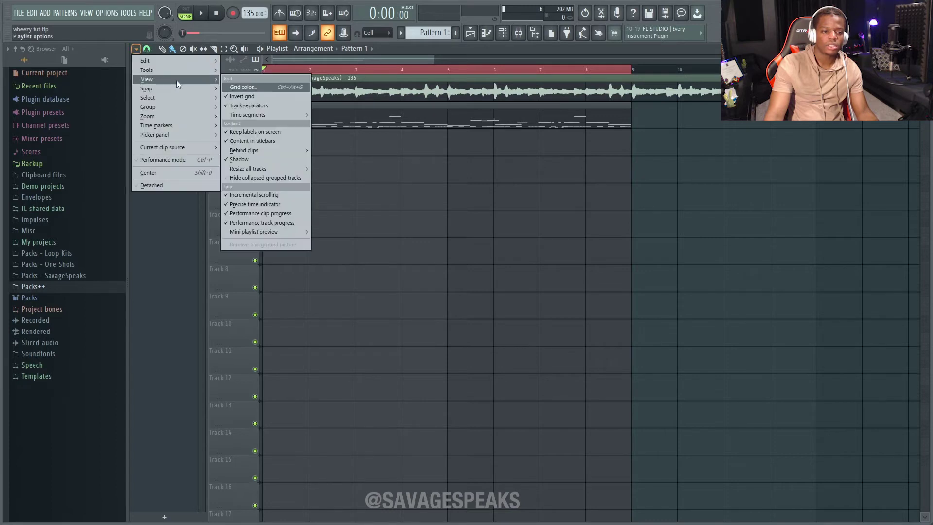
left_click(275, 86)
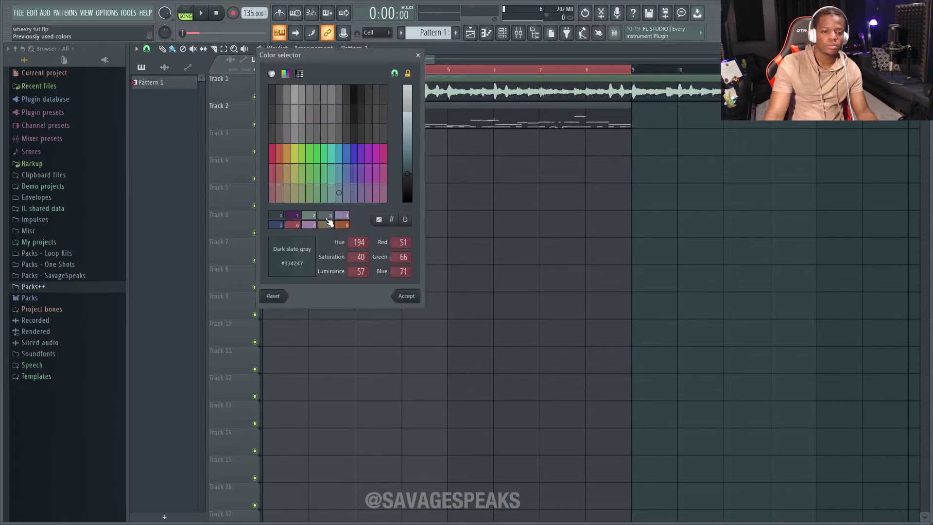
left_click(311, 215)
left_click(405, 295)
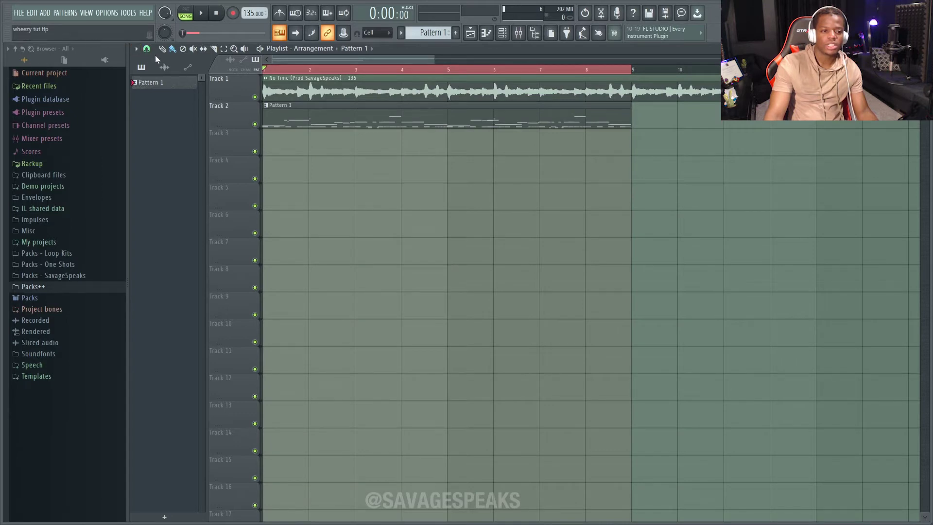
Change the playlist grid color to a muted red with hue 342, saturation 70 and luminance 92 (#7E4555).
left_click(136, 49)
mouse_move(182, 80)
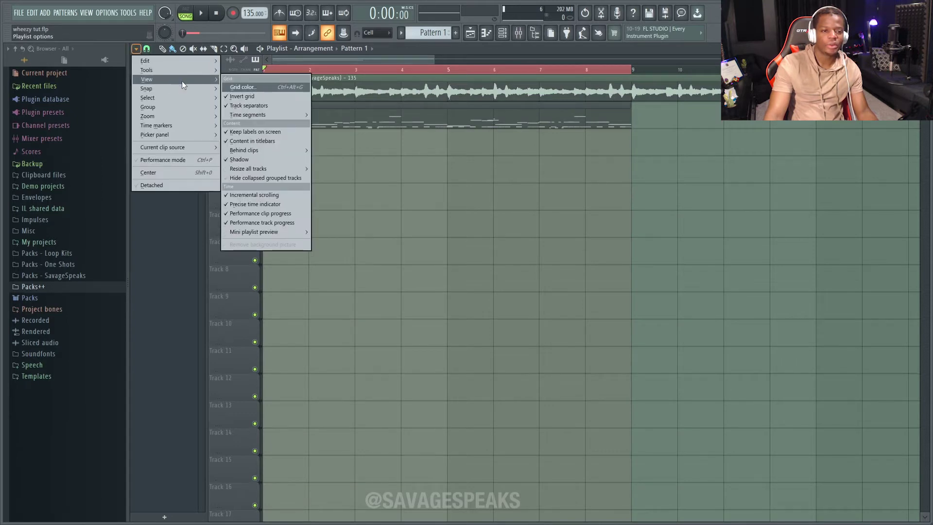
left_click(236, 86)
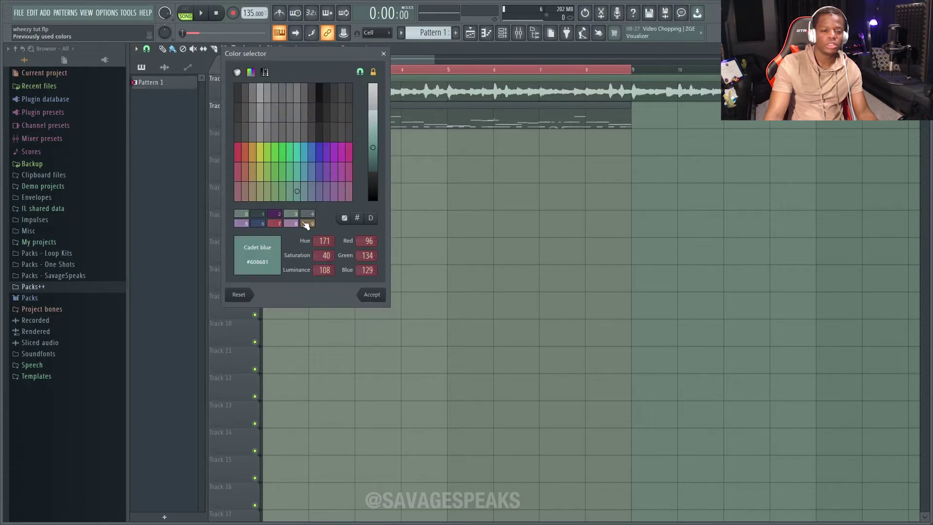
left_click(238, 171)
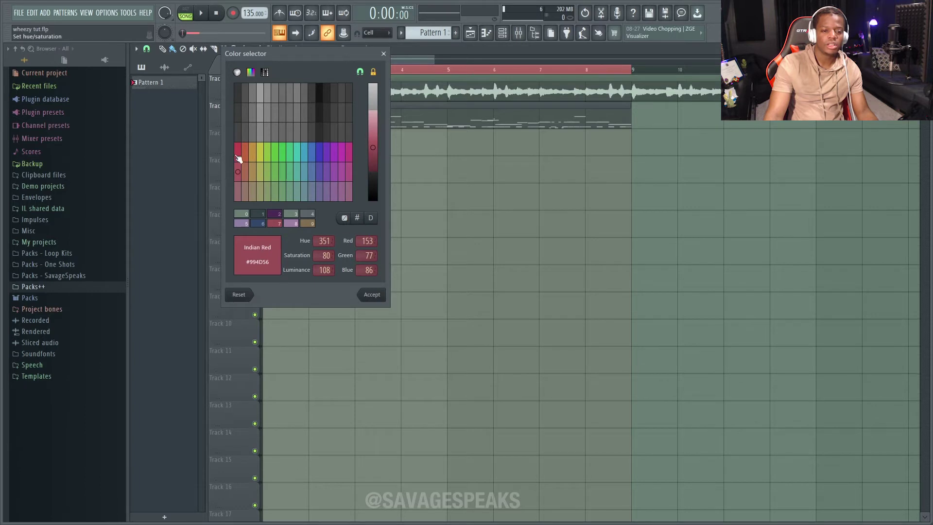
left_click(238, 152)
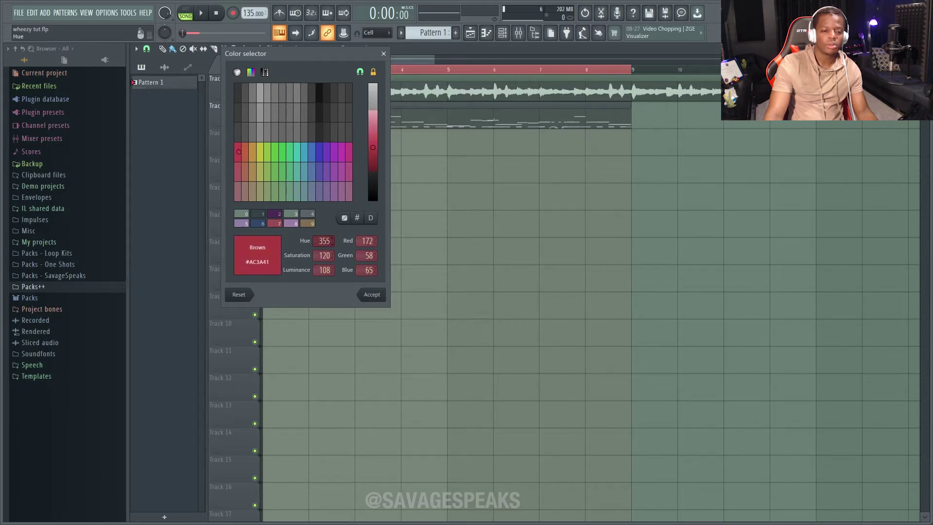
left_click_drag(238, 152, 240, 151)
left_click_drag(329, 240, 325, 255)
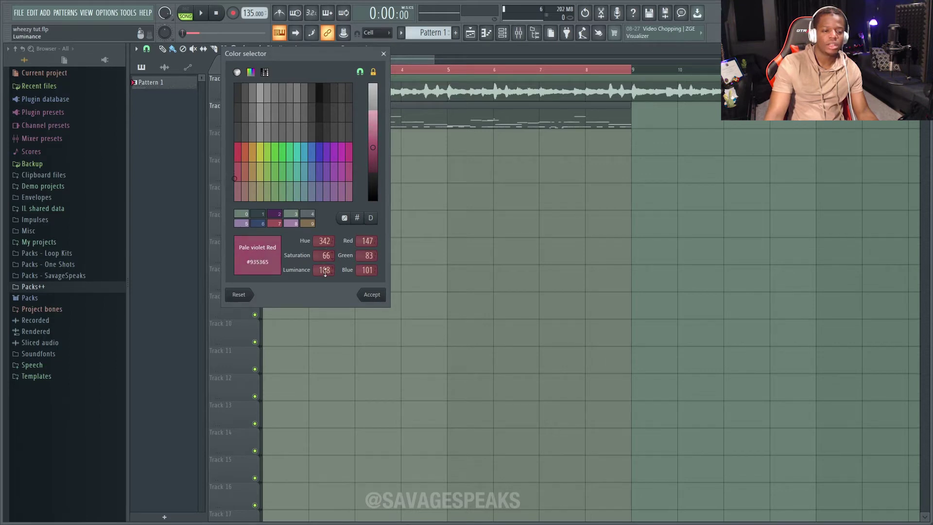
left_click_drag(327, 271, 326, 249)
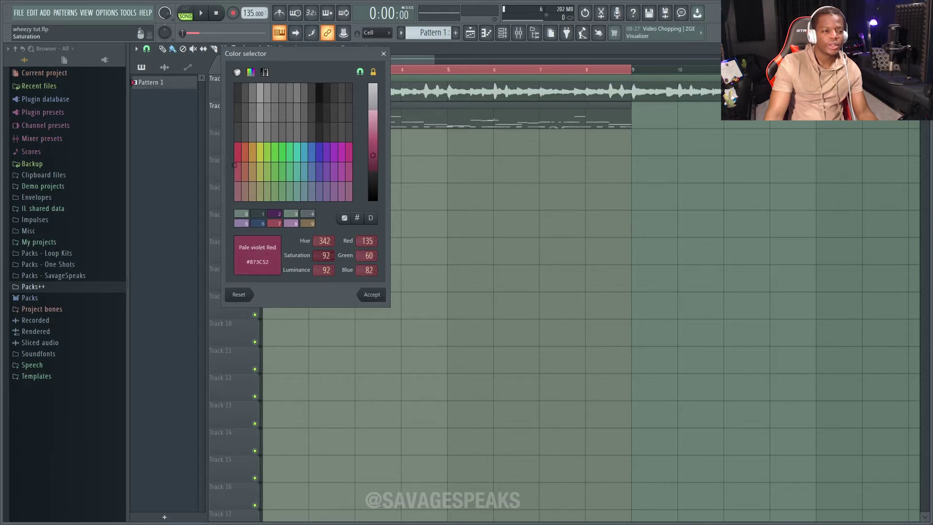
mouse_move(326, 250)
left_mouse_down()
mouse_move(329, 264)
mouse_move(326, 245)
left_mouse_up()
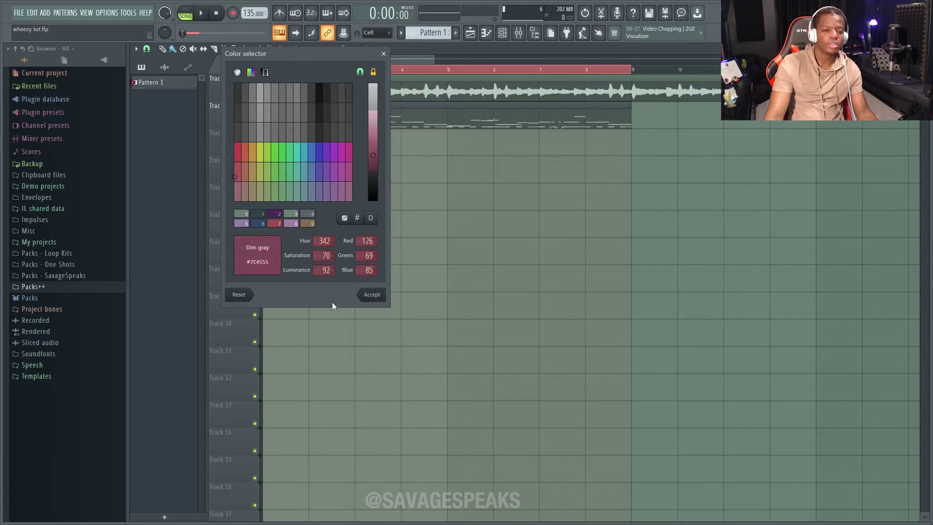
left_click(372, 295)
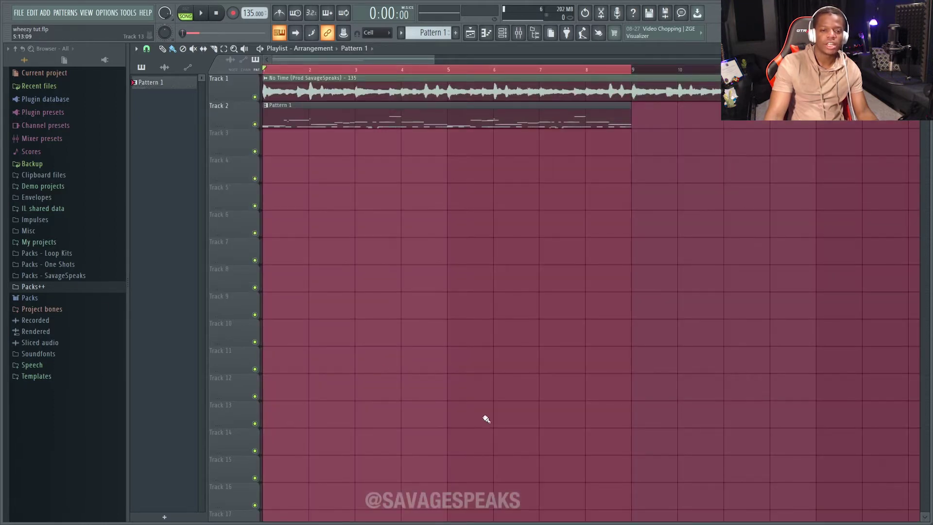
Change the playlist grid color to steel blue #274875 with hue 214, saturation 120 and luminance 73.
left_click(330, 416)
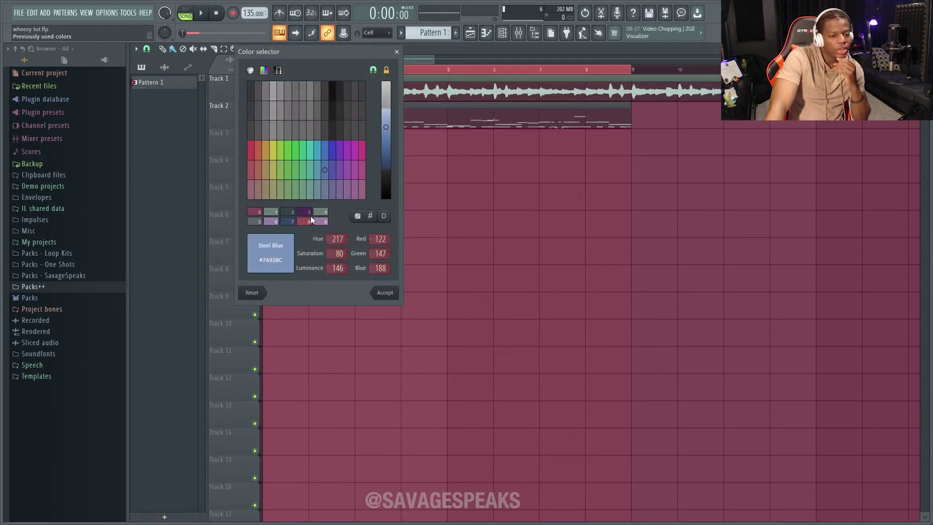
left_click_drag(342, 164, 325, 150)
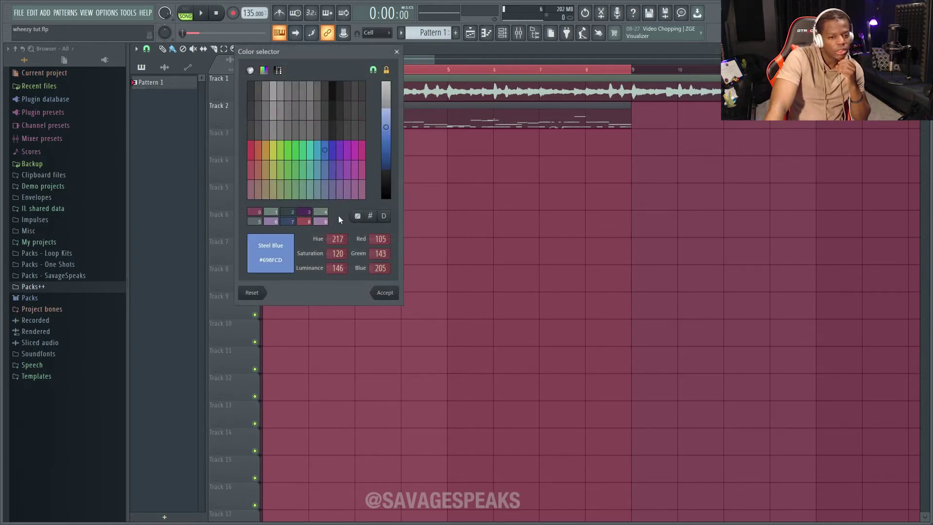
left_click_drag(380, 239, 376, 308)
mouse_move(380, 268)
left_mouse_down()
mouse_move(381, 236)
mouse_move(380, 261)
left_mouse_up()
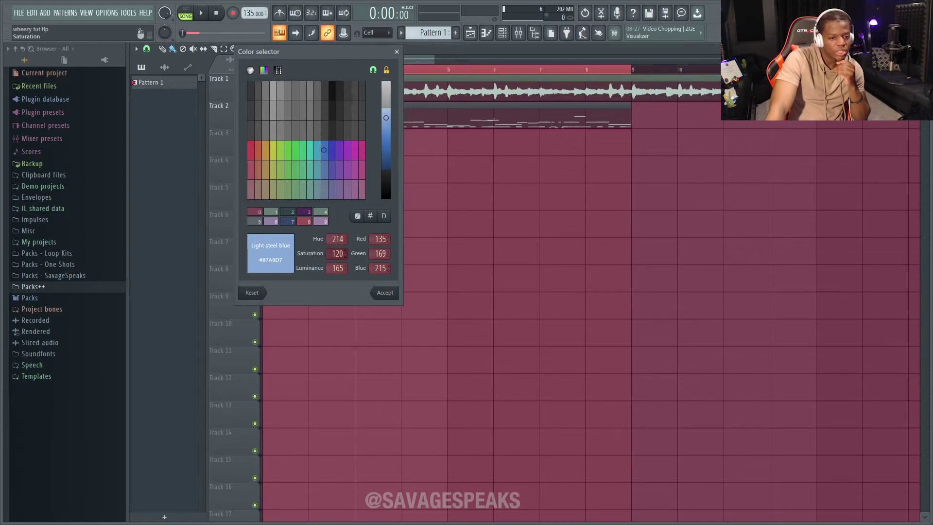
left_click_drag(387, 141, 390, 168)
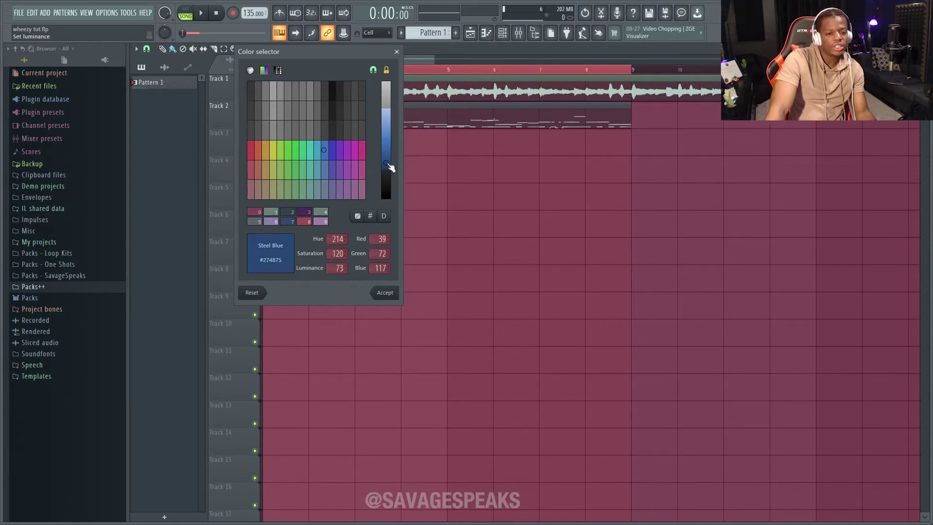
left_click(385, 293)
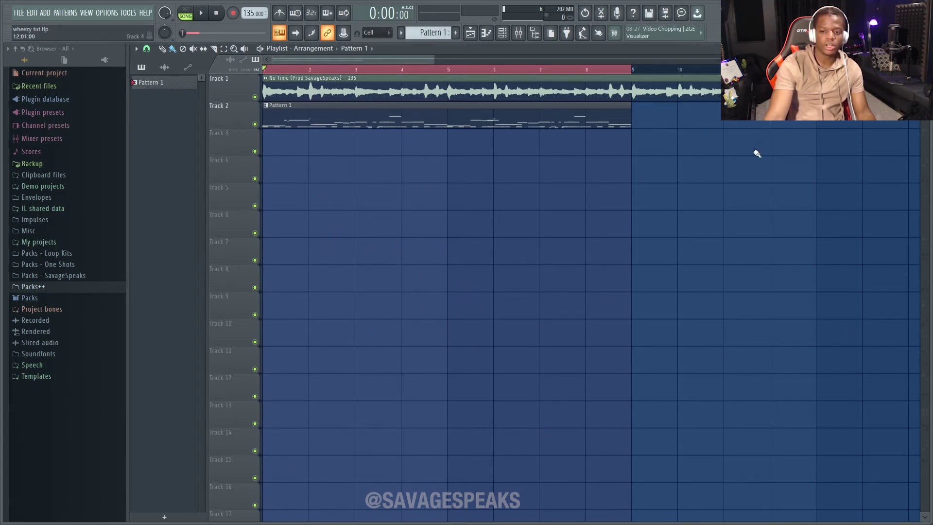
scroll(445, 238, "down", 5)
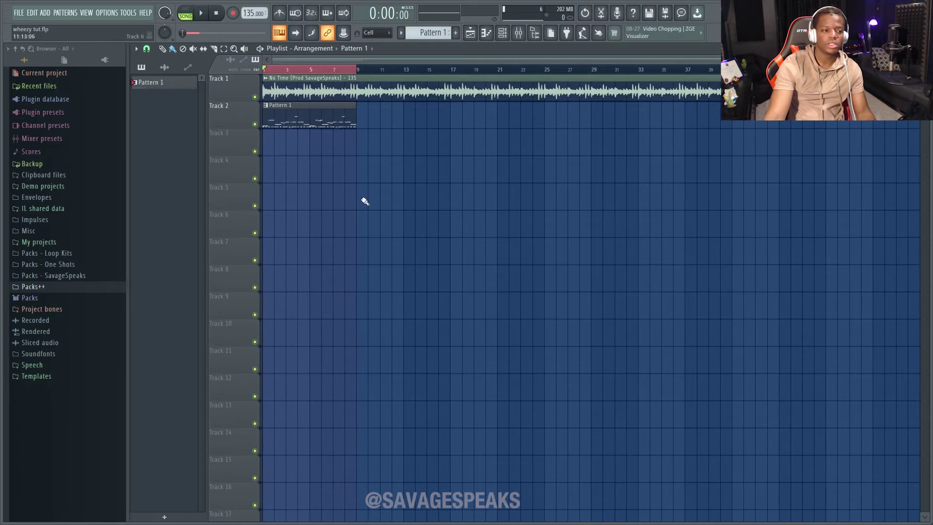
scroll(374, 320, "up", 10, "ctrl")
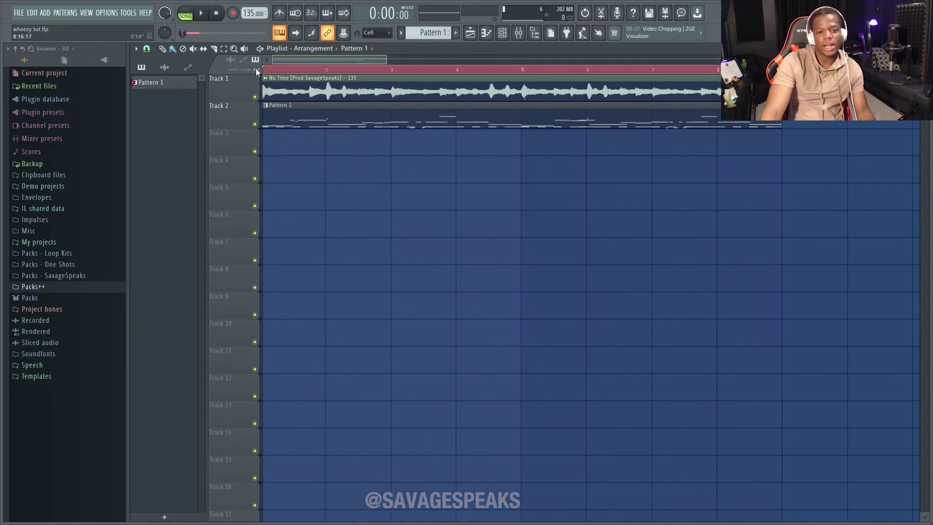
scroll(369, 238, "down", 5, "ctrl")
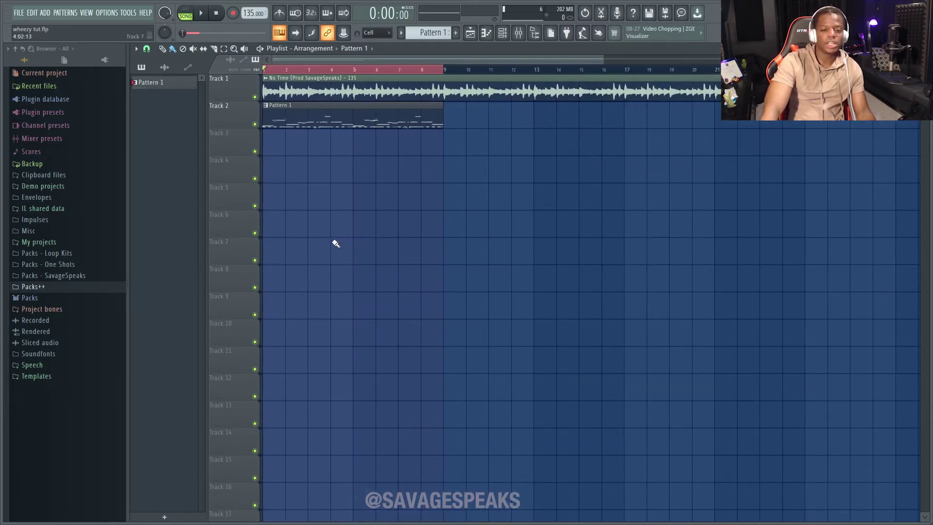
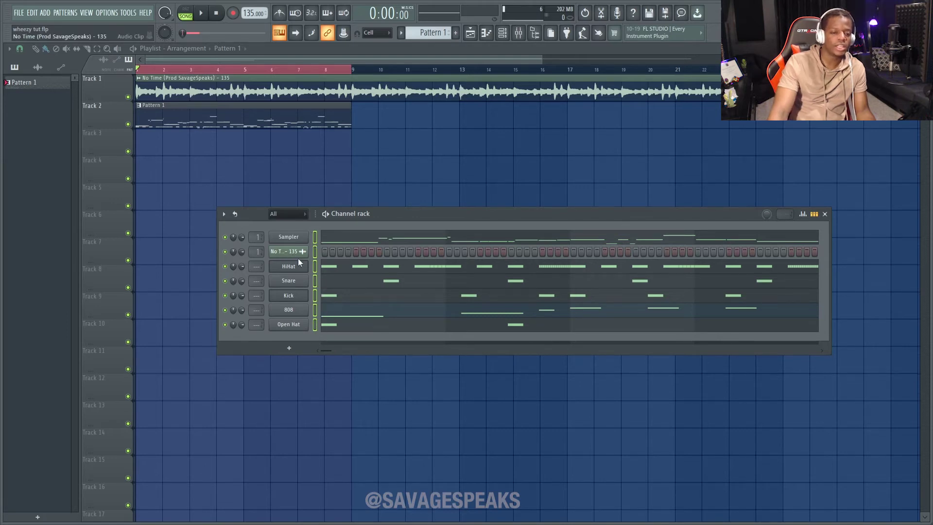
Start a gradient for the selected channels and set its first color to a muted red with hue 351, saturation 80 and luminance 122.
left_click(224, 214)
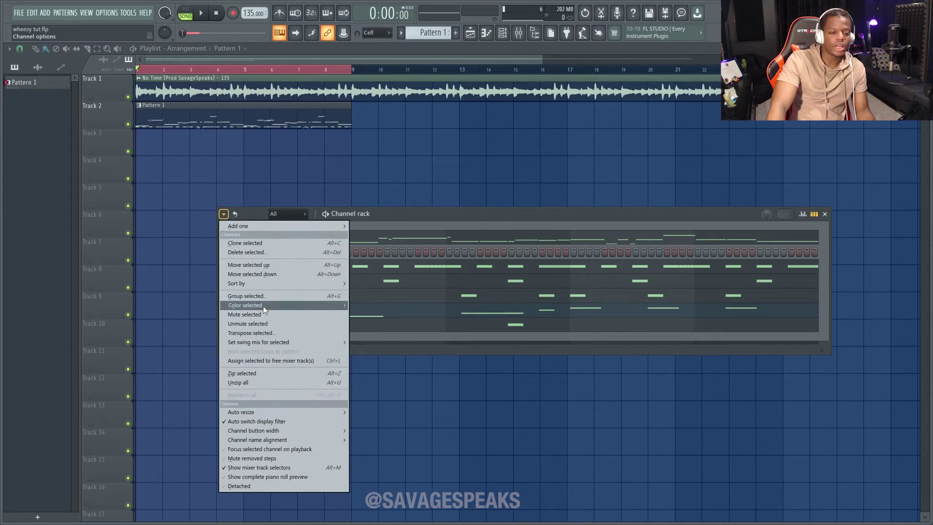
mouse_move(243, 306)
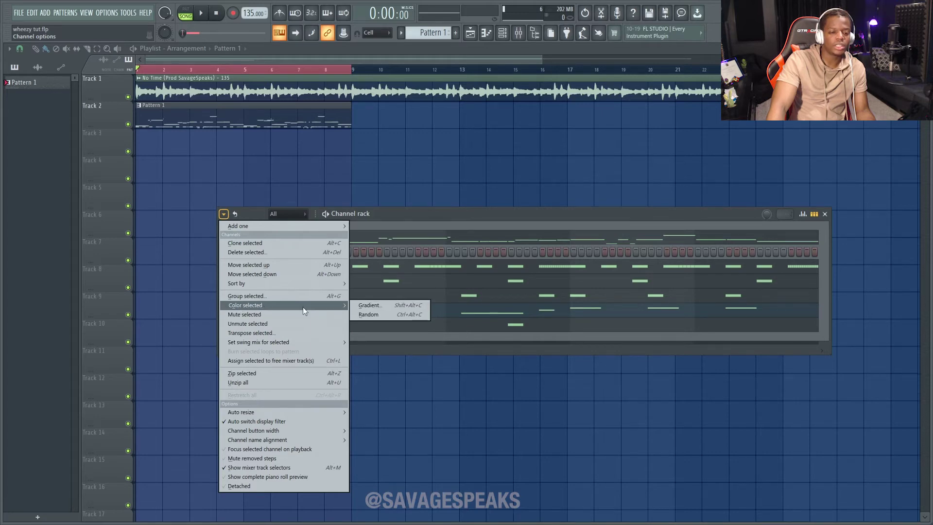
left_click(378, 305)
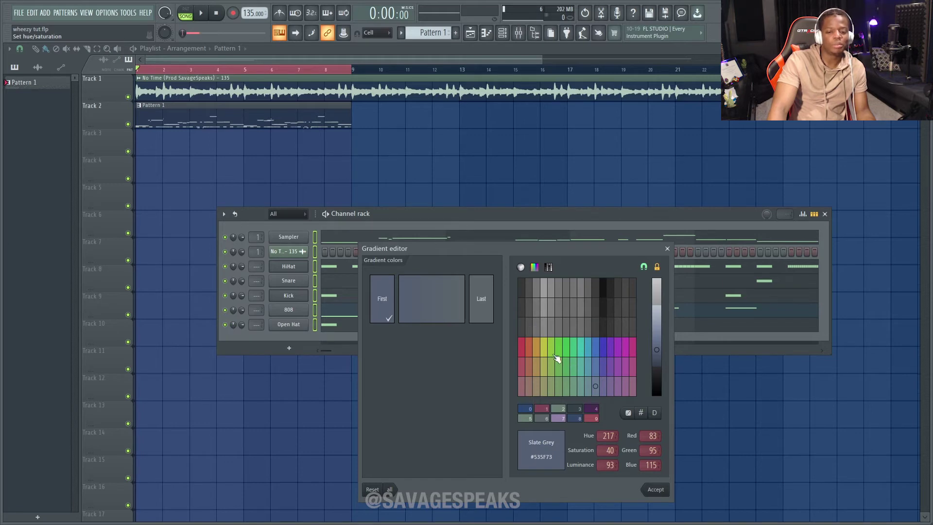
left_click(527, 349)
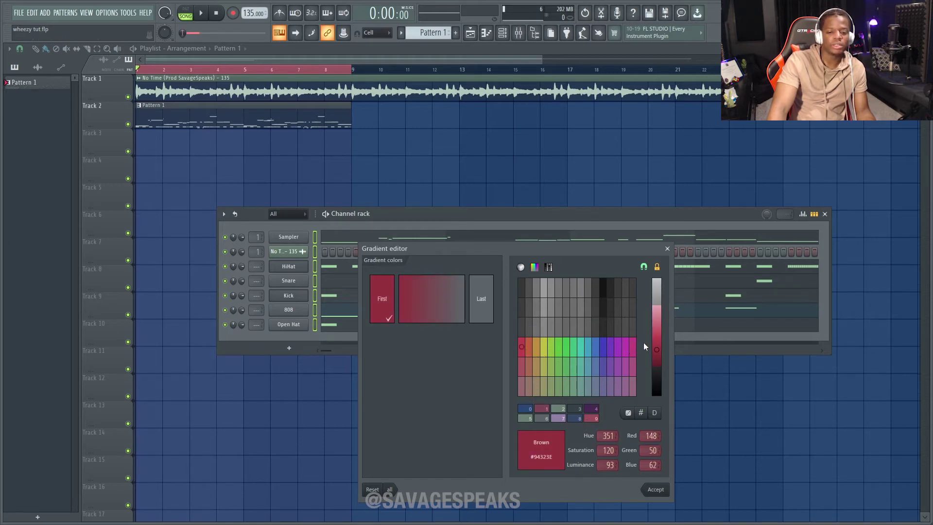
left_click_drag(657, 342, 661, 338)
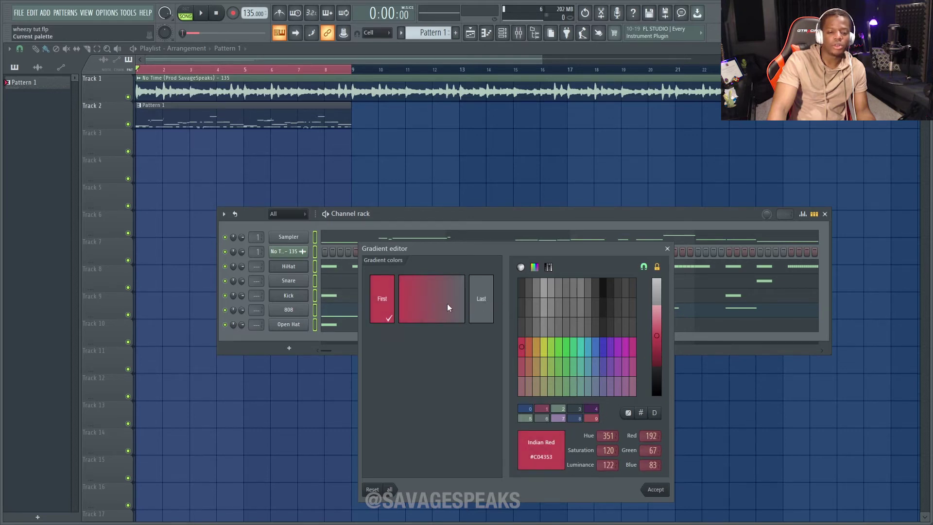
left_click(481, 310)
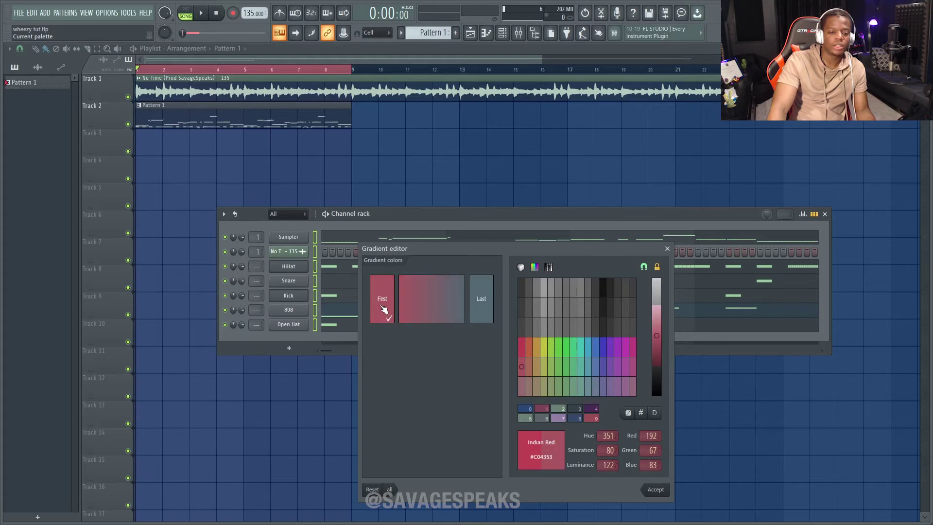
Set the gradient's last color to dark purple #5C3569 with hue 284, saturation 80 and luminance 74, and apply the gradient.
left_click(482, 304)
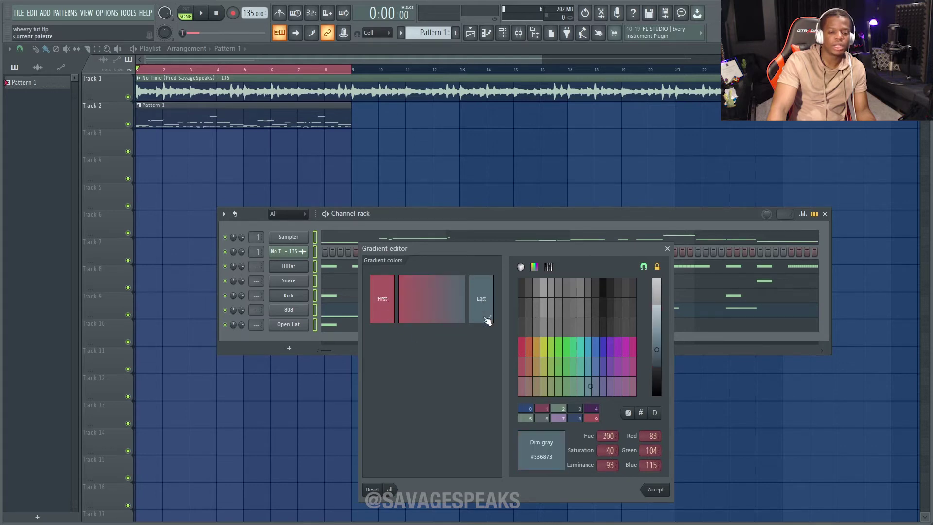
left_click(618, 367)
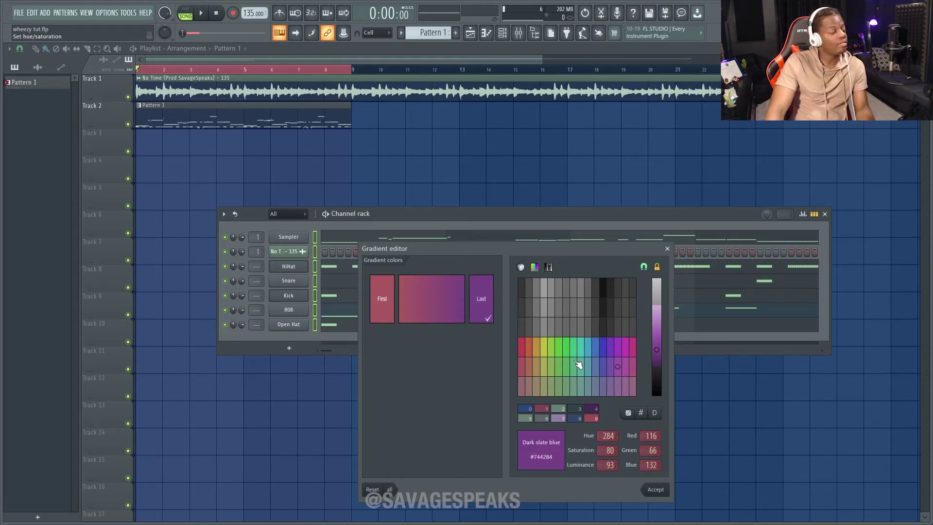
left_click(658, 361)
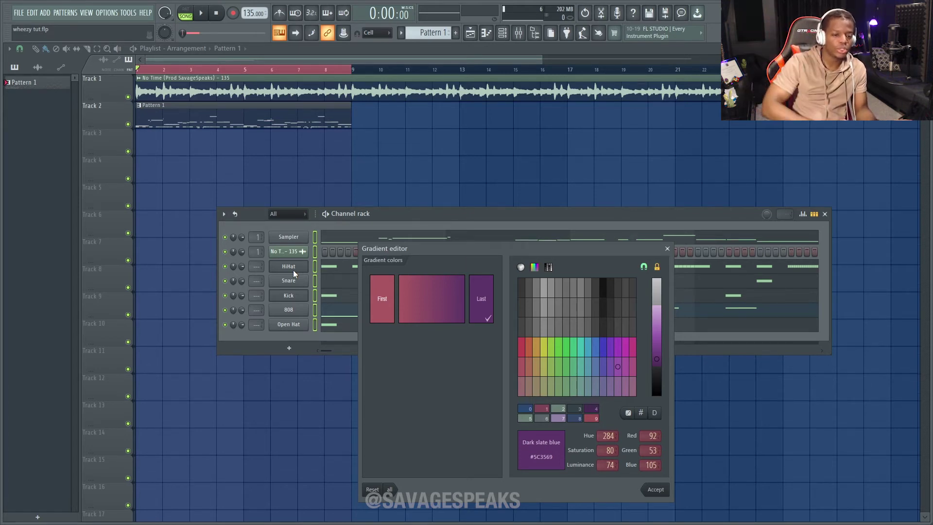
left_click(656, 490)
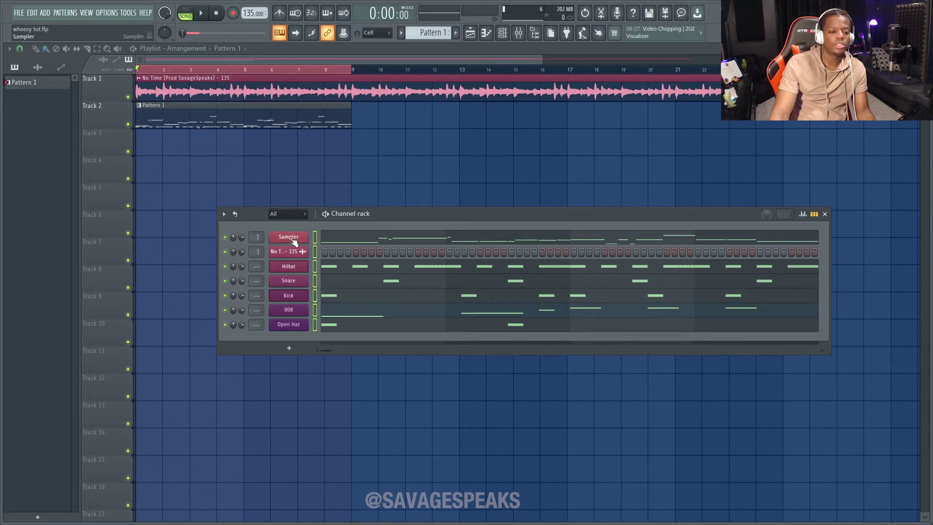
Delete the Sampler channel from the channel rack.
right_click(306, 236)
left_click(314, 239)
right_click(311, 242)
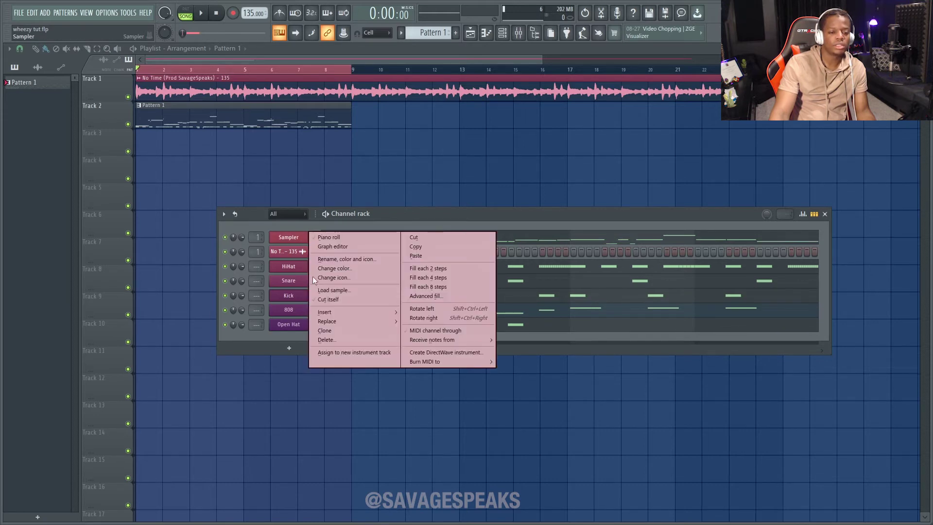
left_click(323, 339)
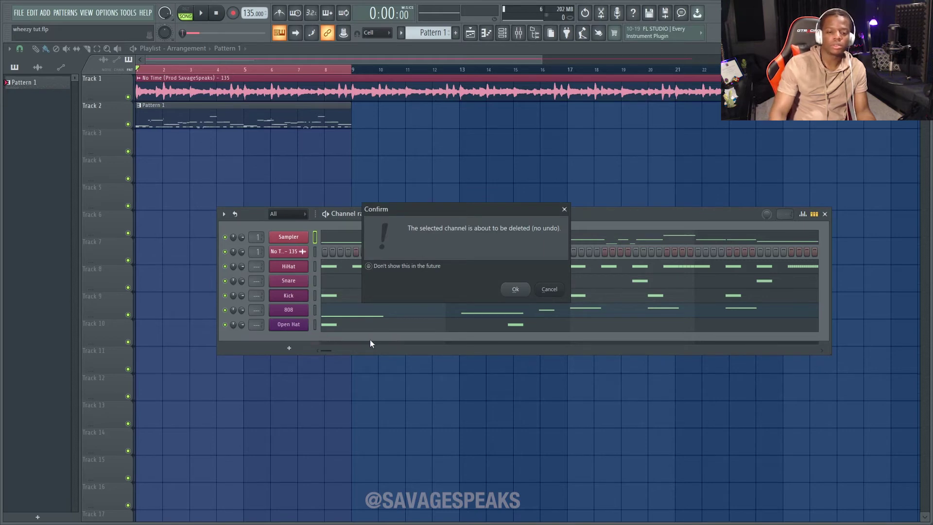
key("Return")
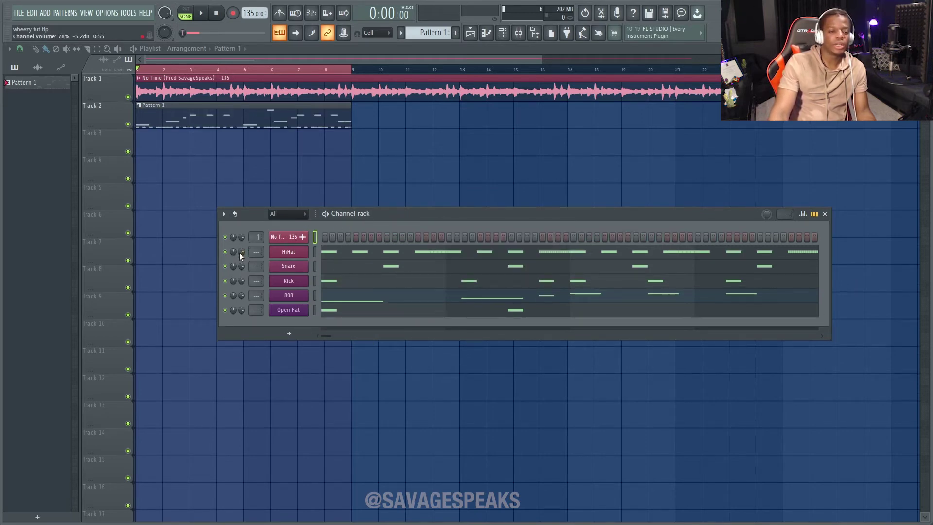
Rename the No Time audio clip channel to SavageSpeaks Loop and give it the music note icon.
right_click(290, 237)
left_click(357, 259)
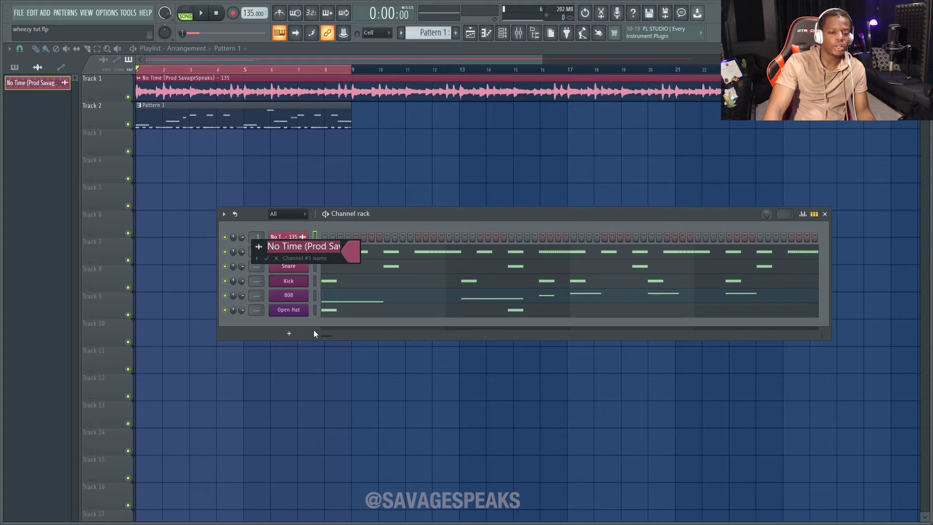
left_click(345, 250)
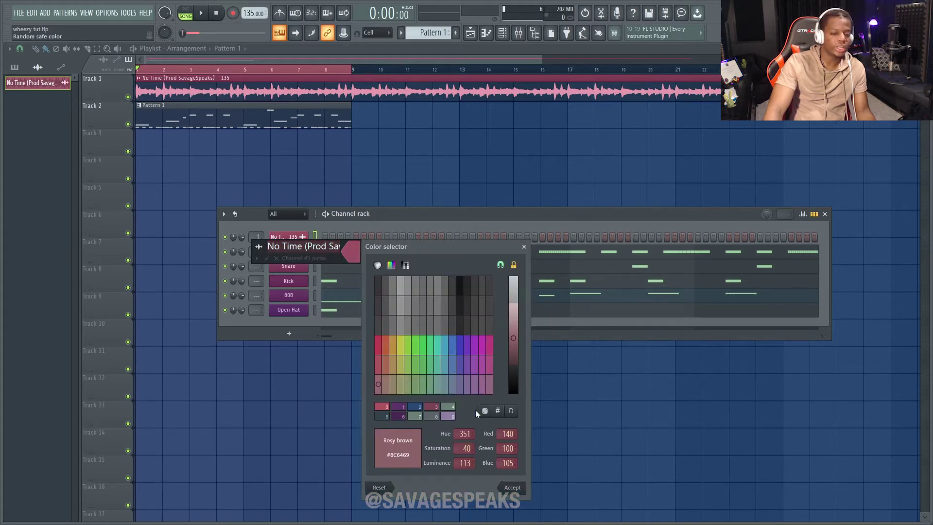
left_click(525, 247)
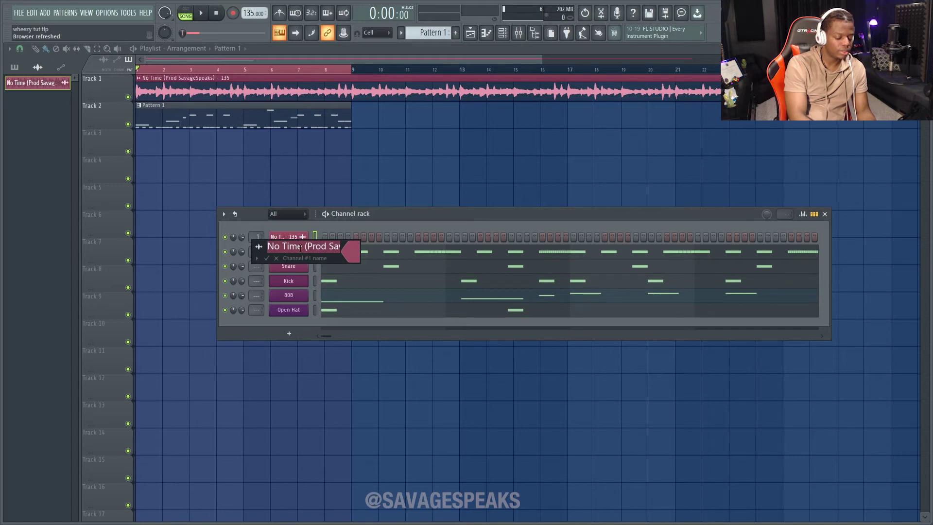
type("Savage")
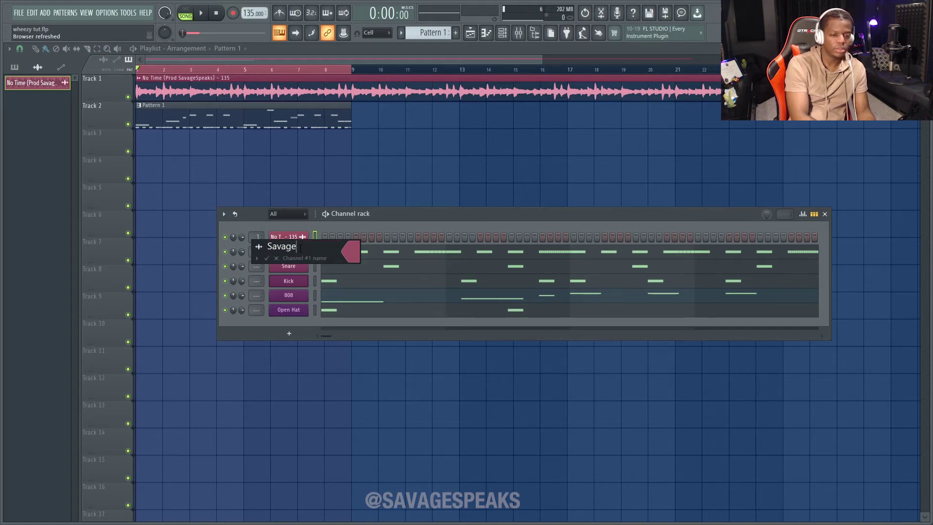
type("Speaks Loop")
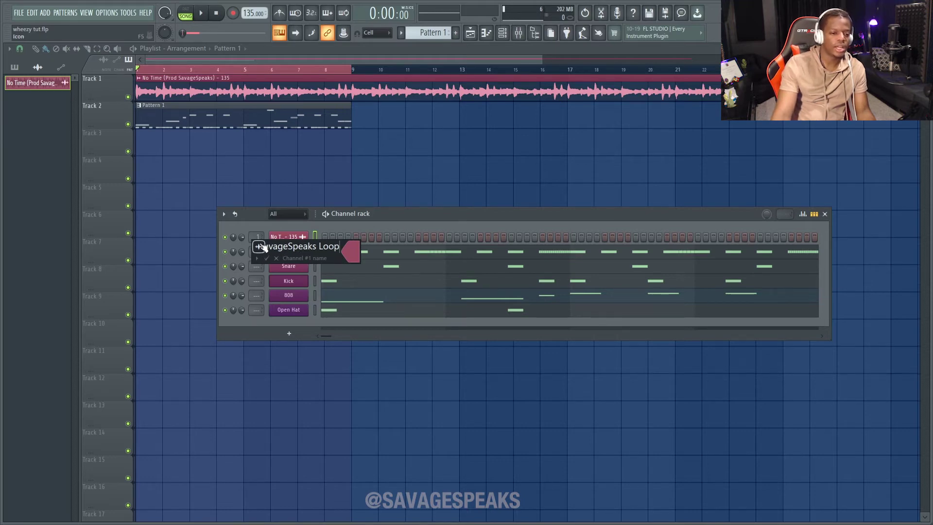
left_click(259, 247)
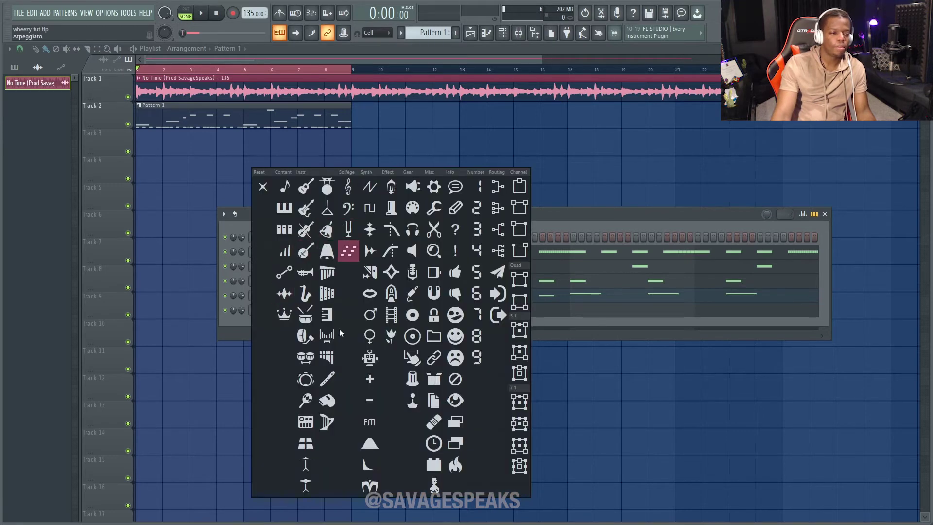
left_click(284, 187)
left_click(267, 258)
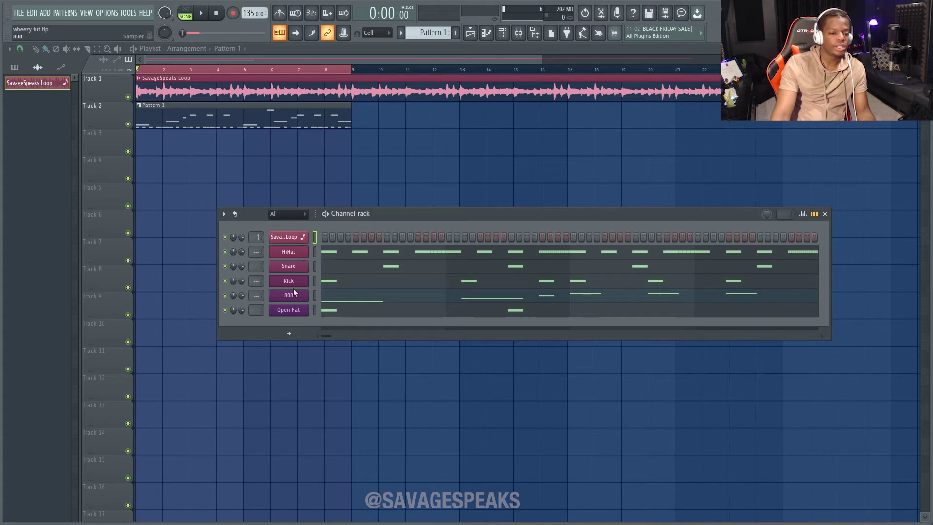
Give the HiHat and Open Hat channels the hi-hat stand icon.
right_click(288, 247)
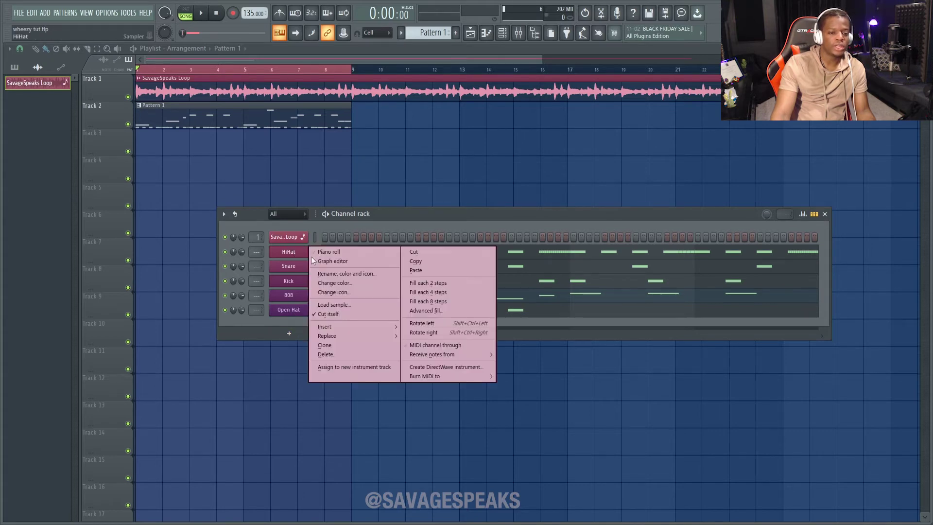
left_click(343, 272)
left_click(401, 464)
right_click(304, 309)
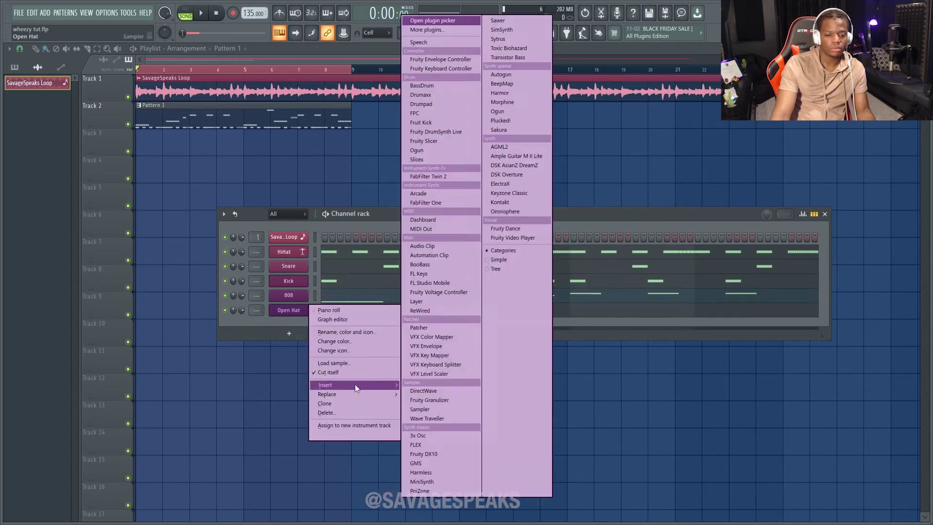
left_click(352, 350)
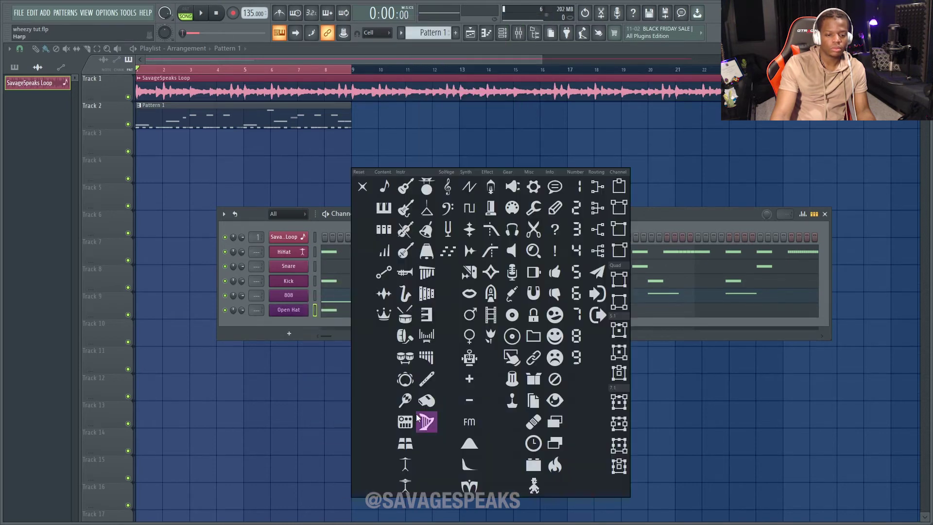
left_click(417, 417)
Assign a bass clef icon to the 808 channel and matching drum icons to the Kick and Snare channels.
right_click(291, 310)
left_click(353, 340)
left_click(495, 252)
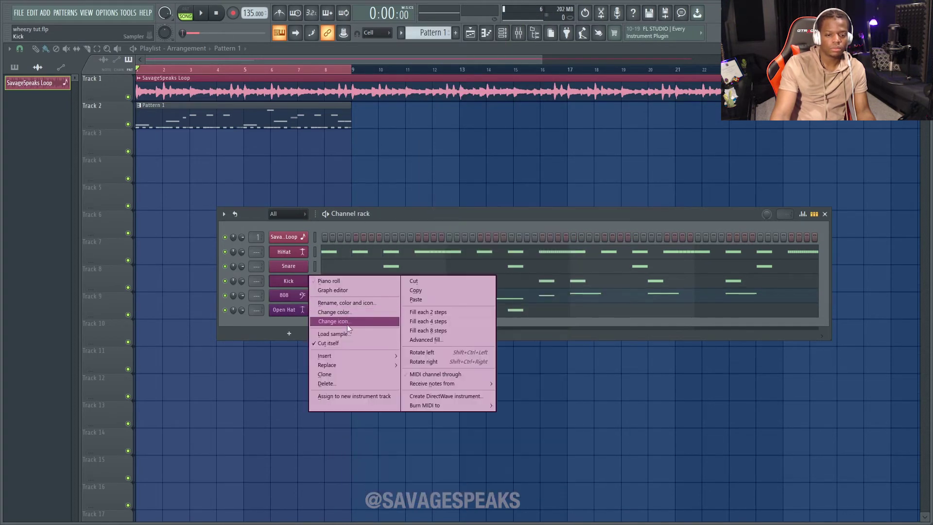
left_click(352, 321)
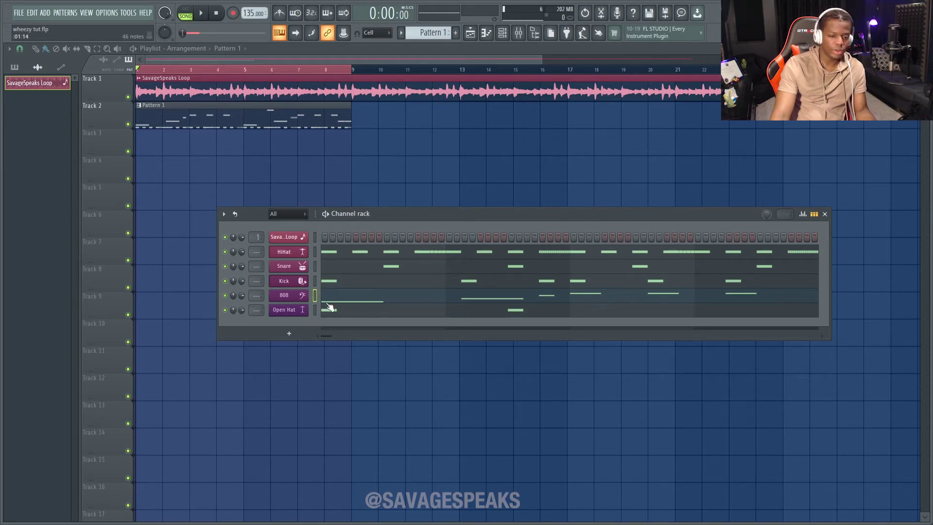
Reorder the channels so that 808, Kick and Snare come directly below SavageSpeaks Loop, ahead of HiHat and Open Hat.
key("alt+Up")
key("alt+Up")
key("alt+Up")
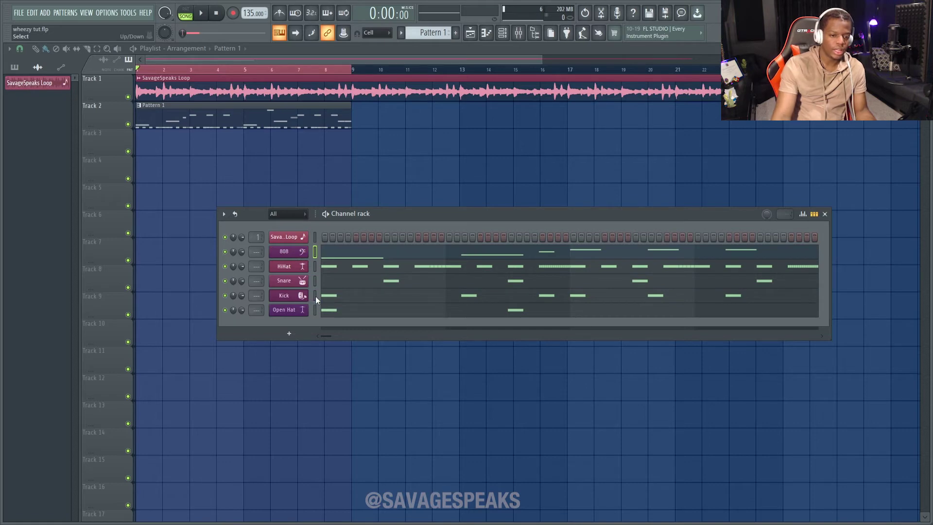
left_click(315, 295)
key("alt+Up")
key("alt+Up")
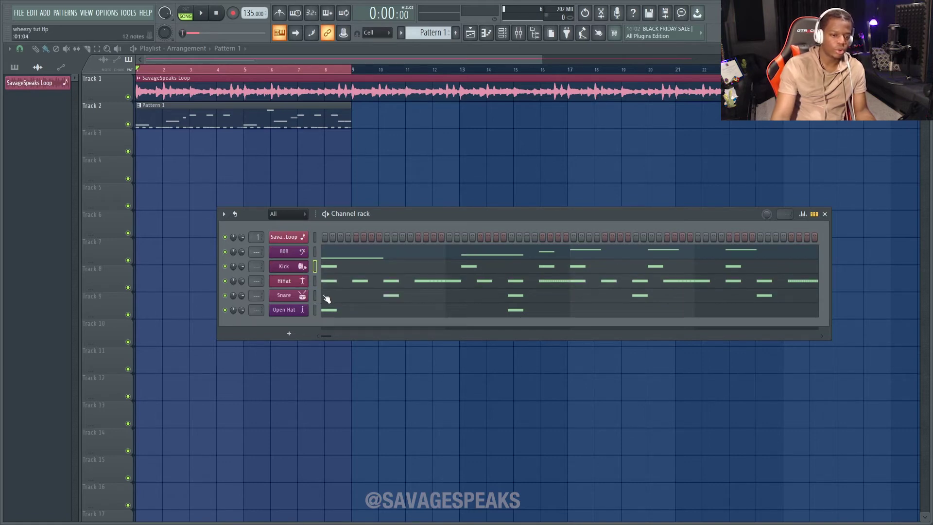
left_click(316, 296)
key("alt+Up")
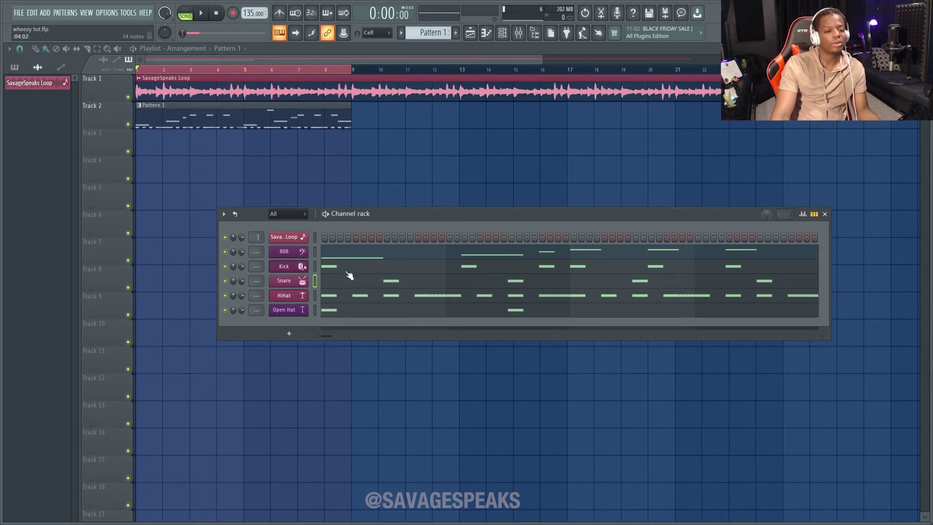
Select all channels in the channel rack and color them with a gradient from a saturated red to dark slate blue (#353569).
key("ctrl+a")
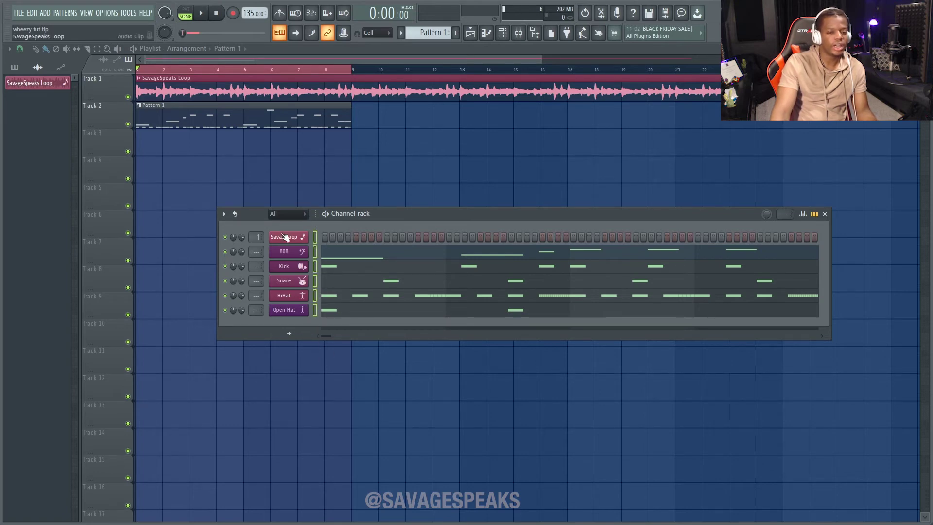
left_click(224, 214)
mouse_move(259, 305)
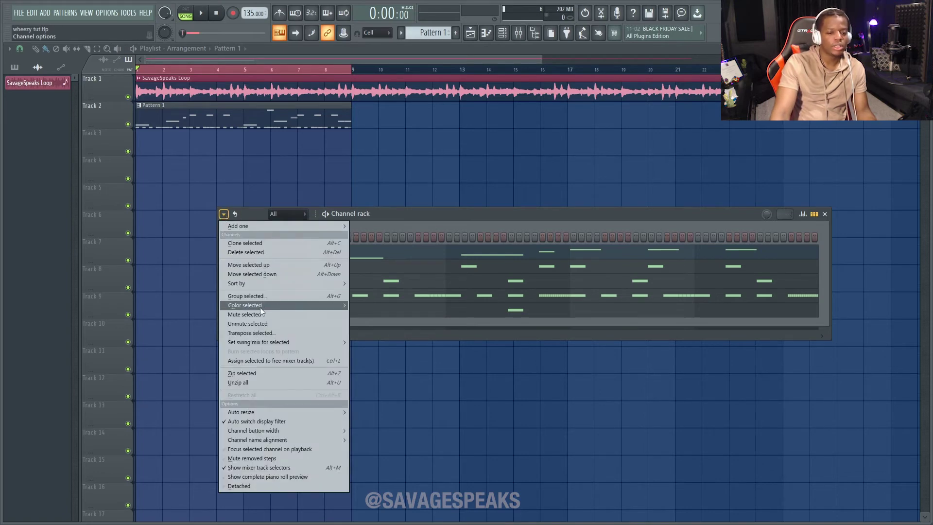
left_click(381, 308)
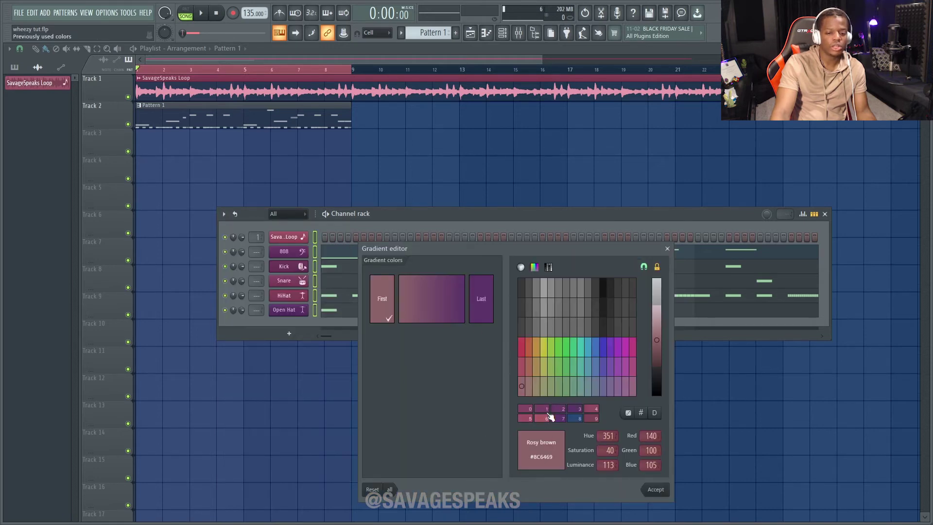
left_click(524, 357)
left_click_drag(657, 340, 657, 349)
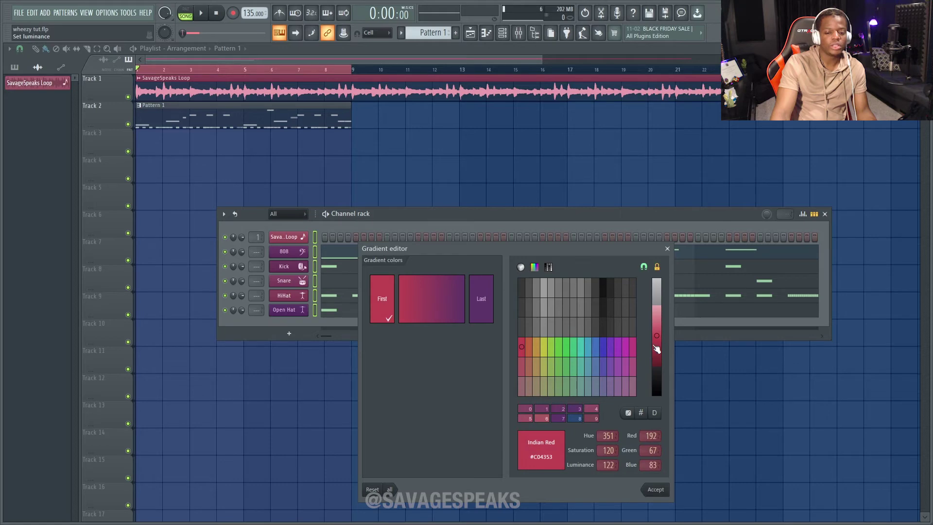
left_click(489, 311)
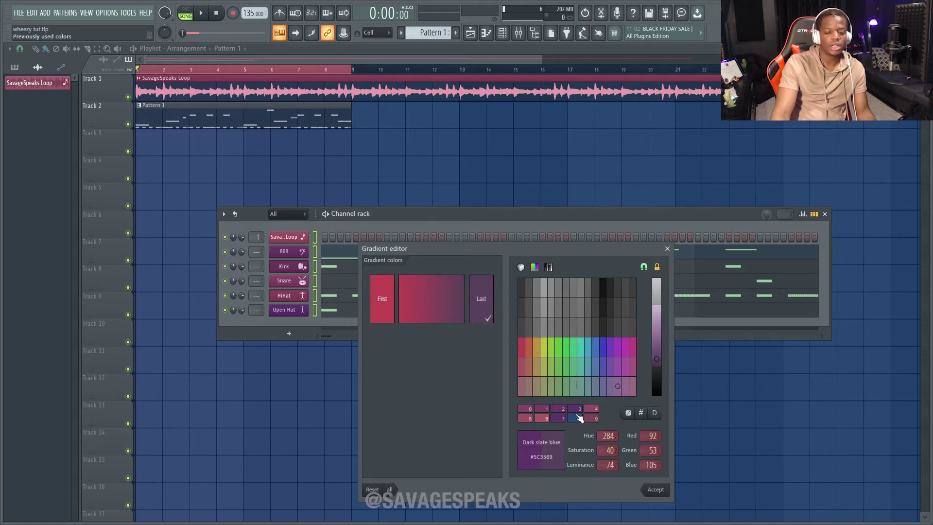
left_click(606, 366)
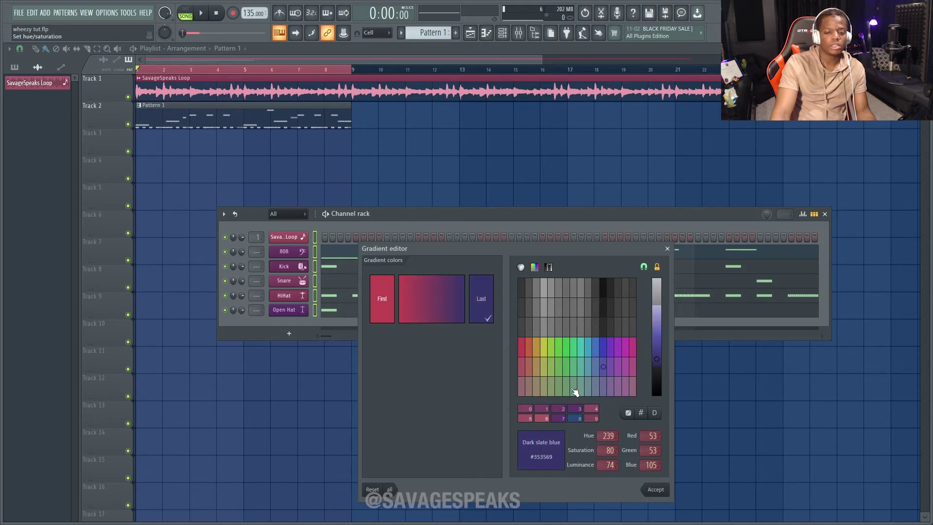
left_click(656, 490)
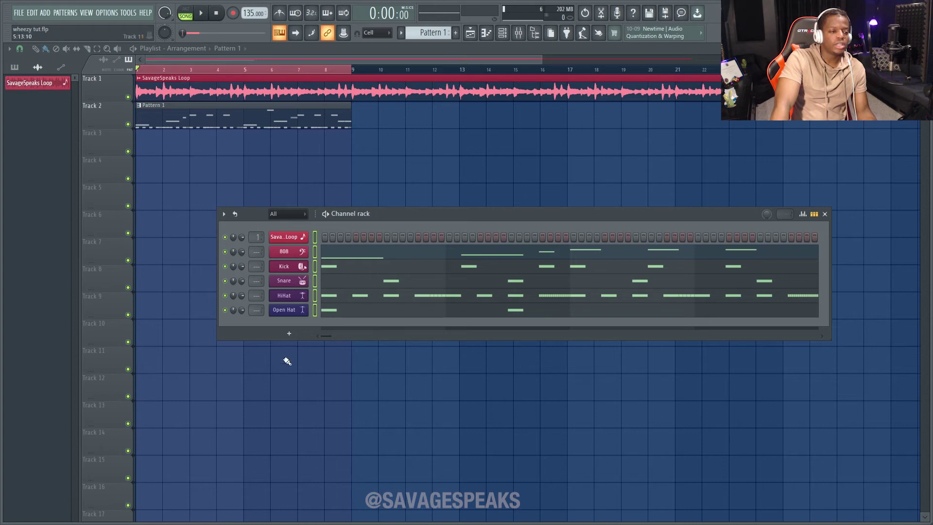
Recolor the selected channels with a gradient from Indian Red #CC6774 to dark plum #723955.
left_click(223, 214)
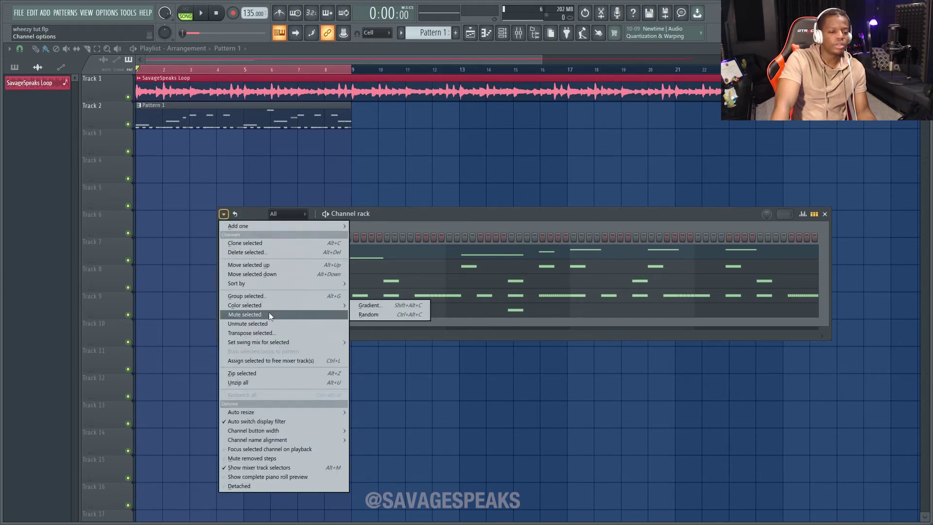
left_click(370, 305)
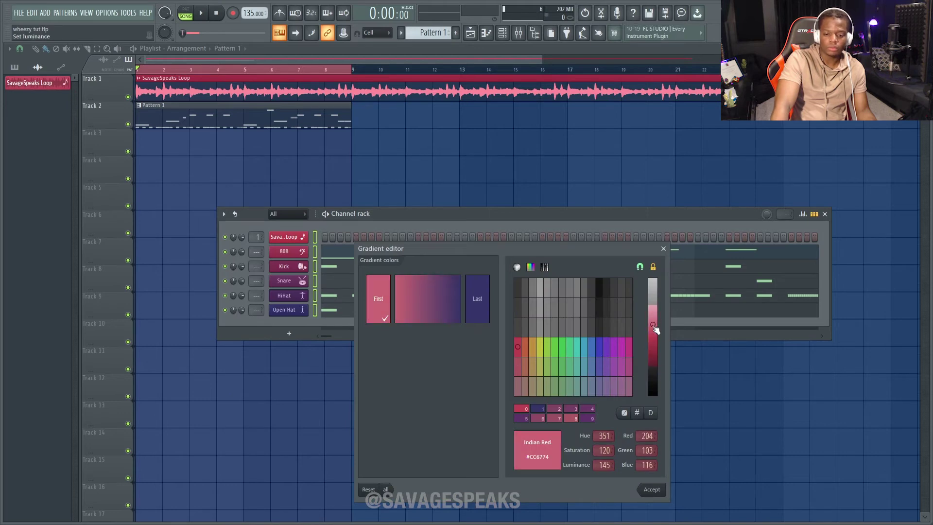
left_click(477, 299)
left_click(585, 347)
left_click(654, 346)
left_click_drag(655, 358, 655, 361)
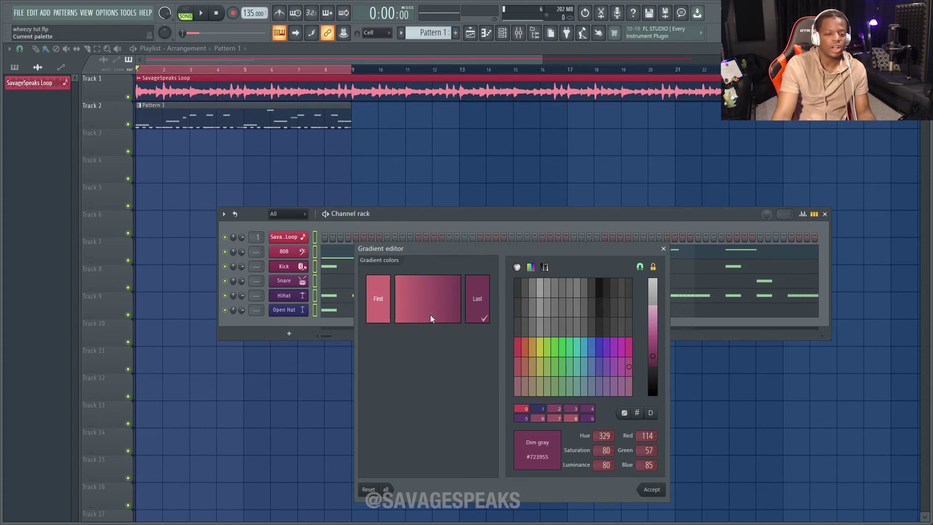
left_click(653, 490)
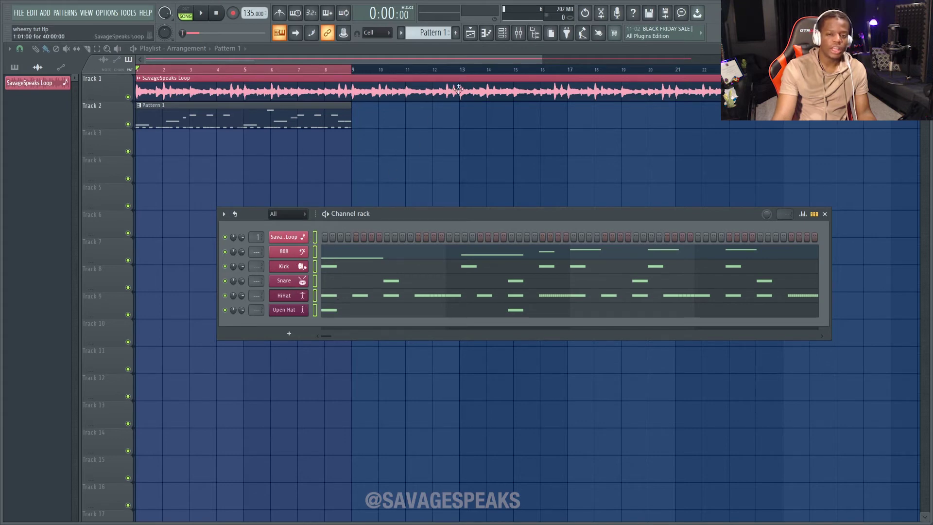
Open the mixer and reposition its window so the channel names in the channel rack stay visible beside it.
left_click(519, 32)
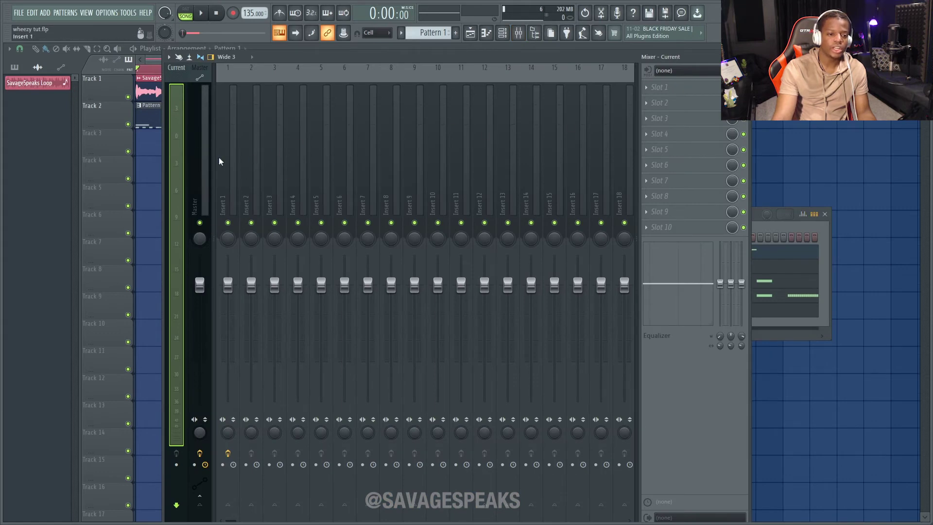
right_click(174, 115)
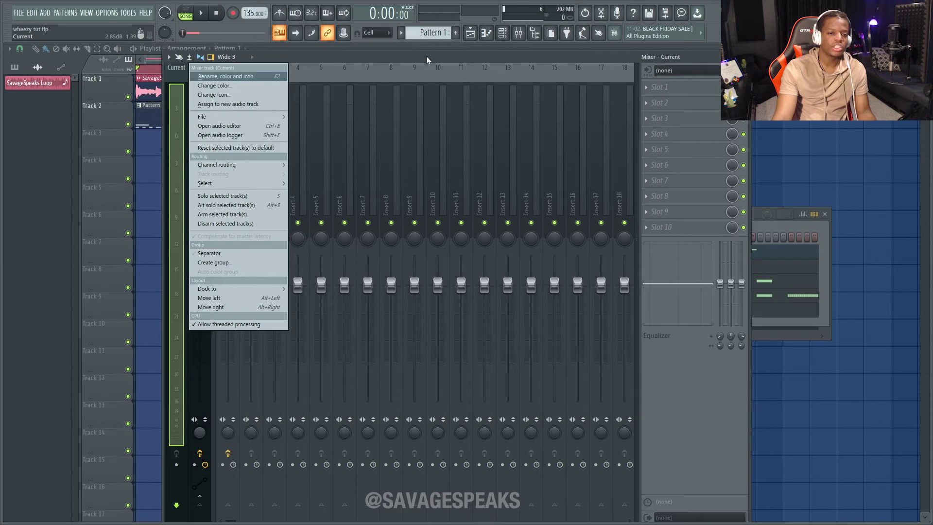
left_click(399, 53)
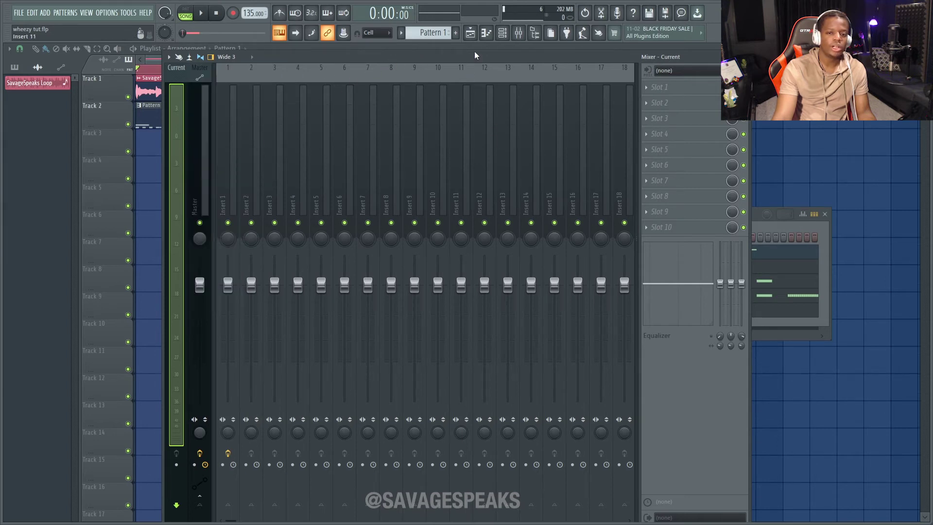
left_click_drag(474, 53, 716, 94)
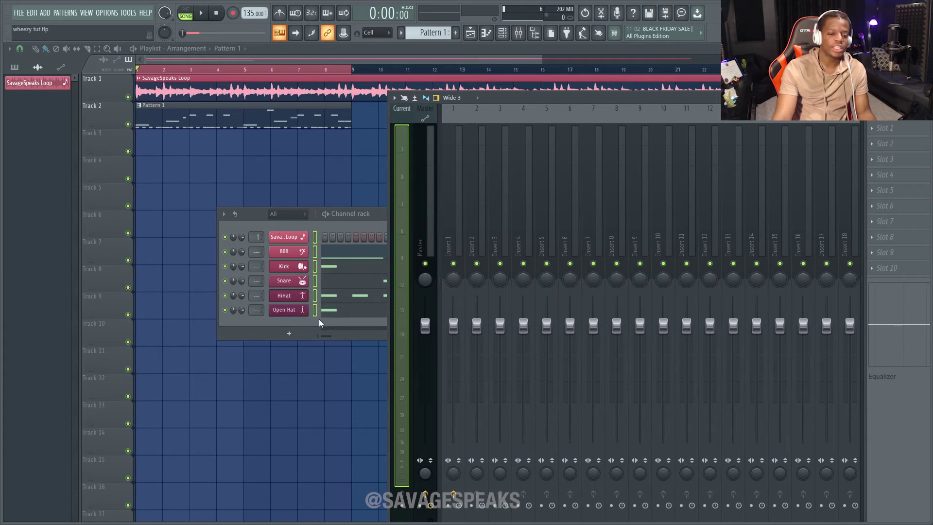
left_click_drag(527, 98, 435, 98)
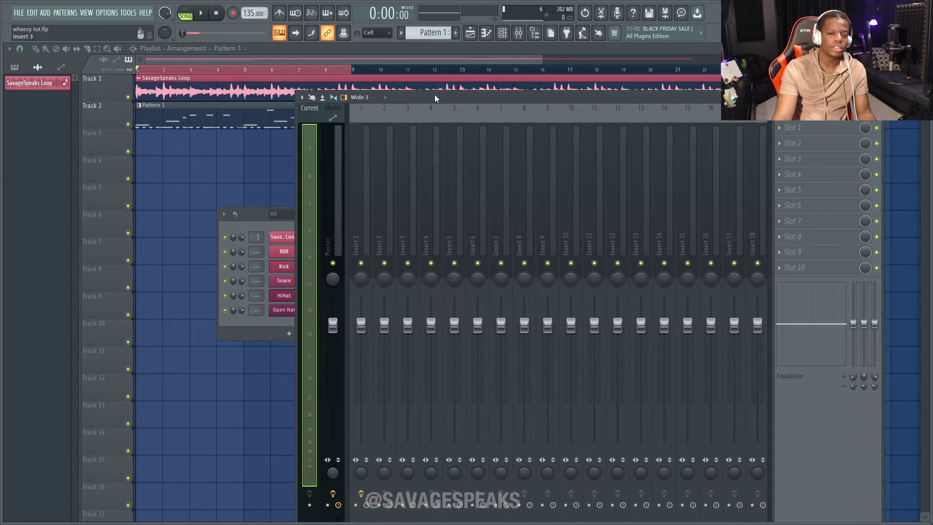
left_click(520, 33)
left_click(520, 33)
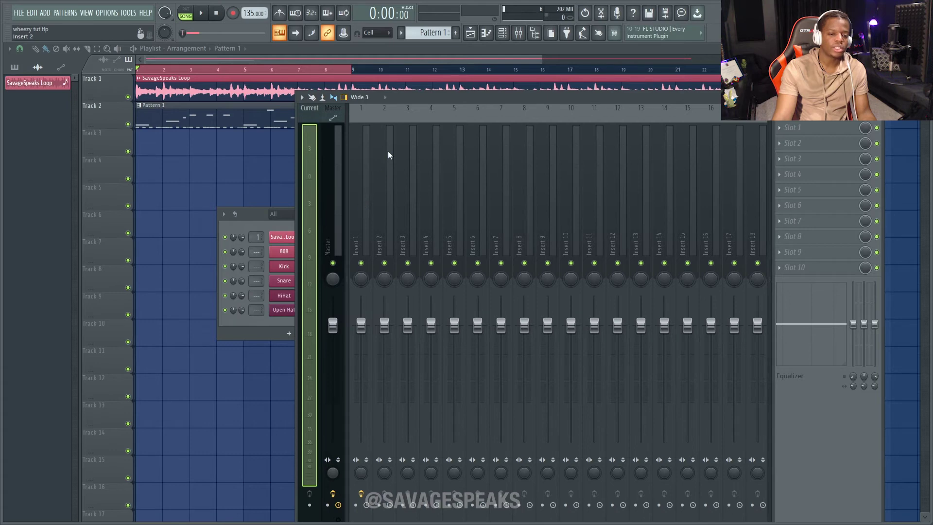
left_click_drag(439, 96, 516, 75)
Route the selected channels to consecutive mixer tracks starting from Insert 1.
left_click(432, 186)
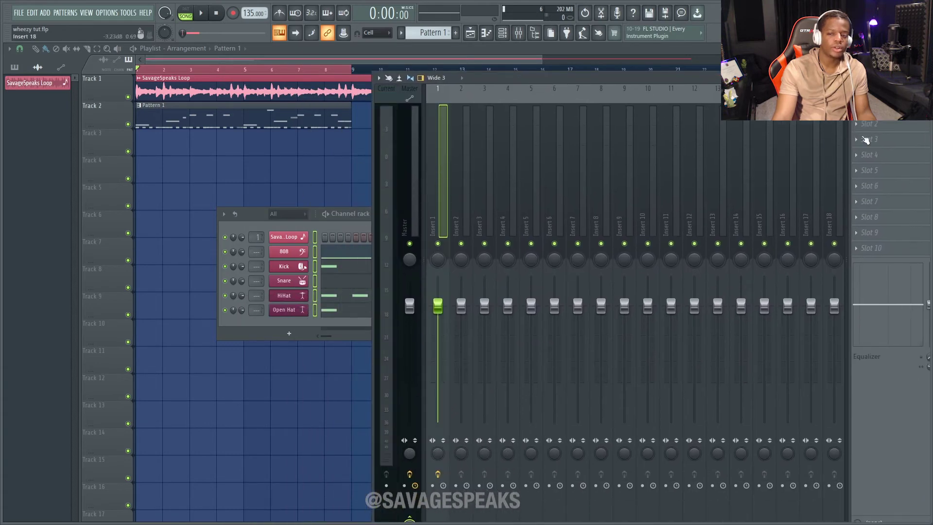
left_click(889, 108)
left_click(362, 145)
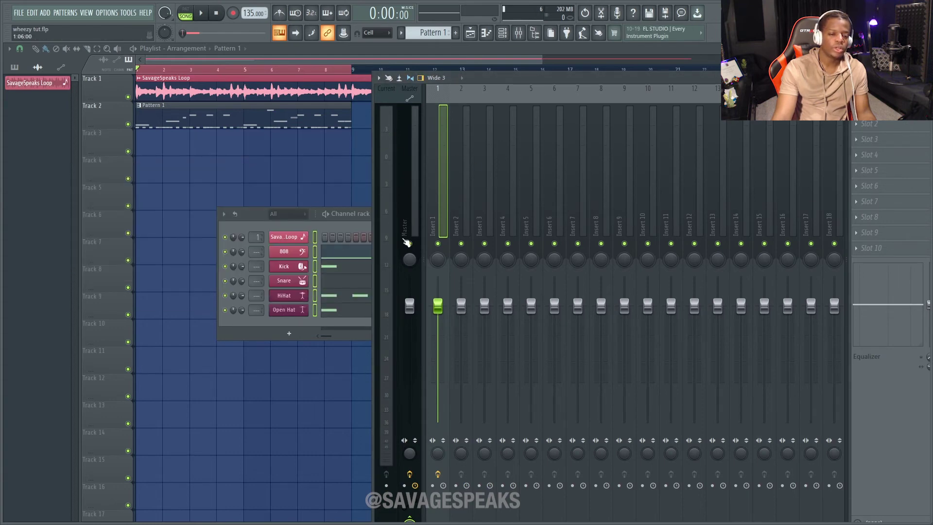
right_click(443, 185)
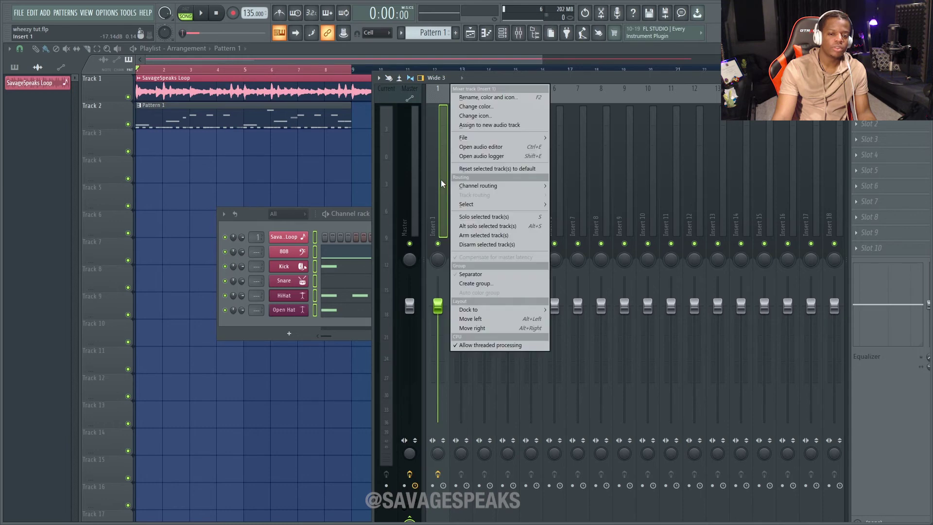
mouse_move(494, 188)
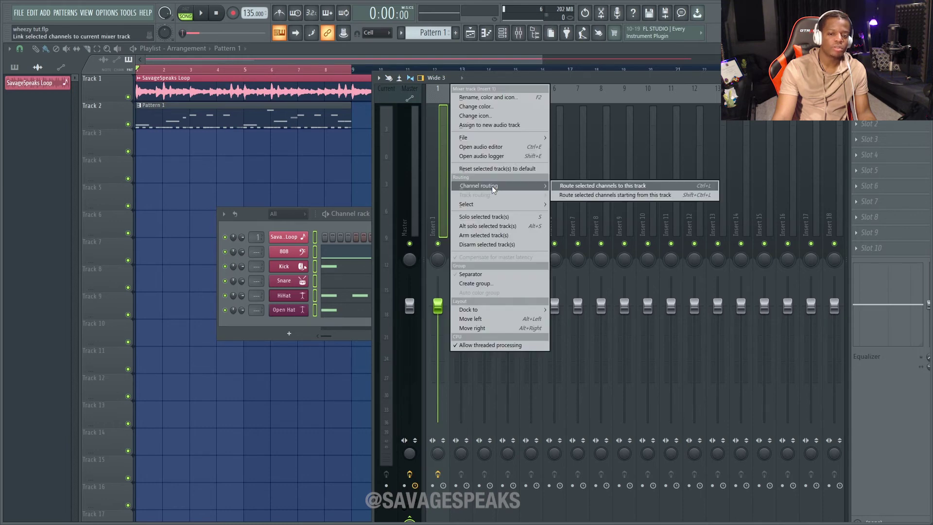
left_click(627, 196)
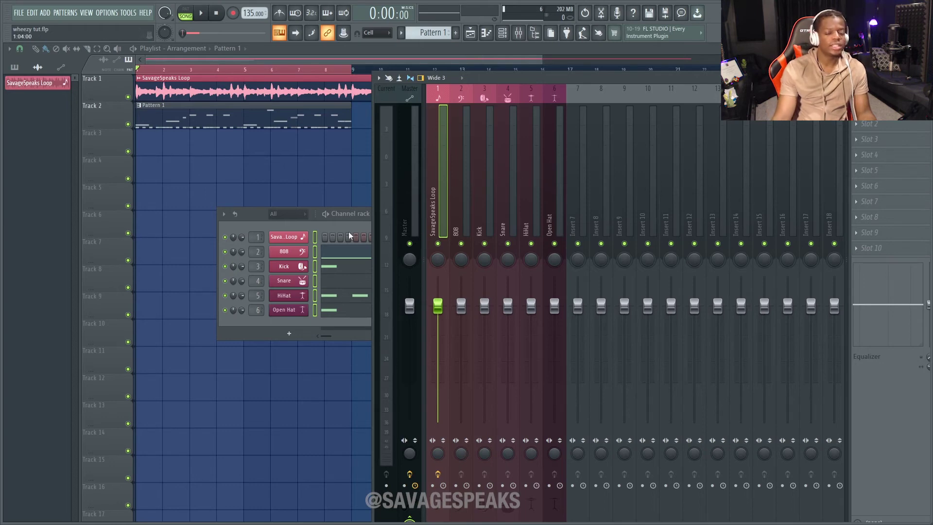
right_click(581, 205)
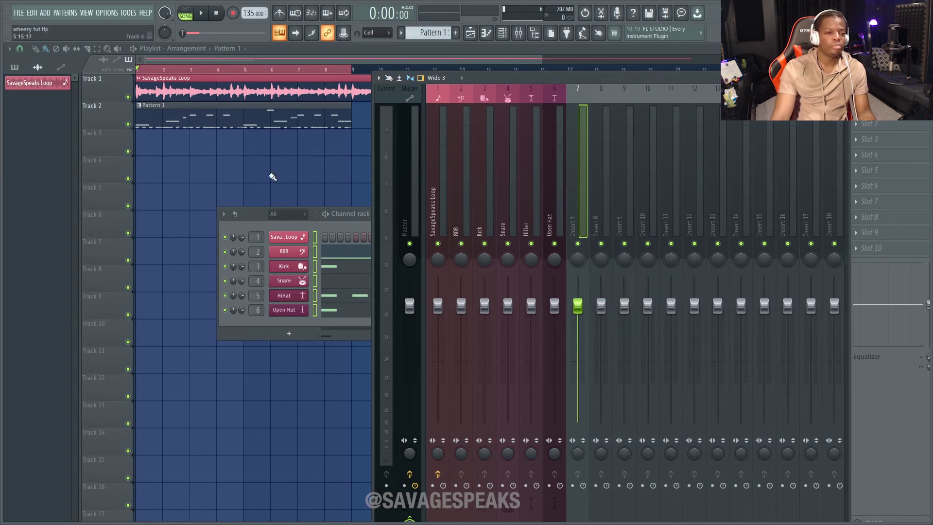
Split Pattern 1 by channel and delete the resulting pattern clips below the loop from the playlist.
left_click(257, 221)
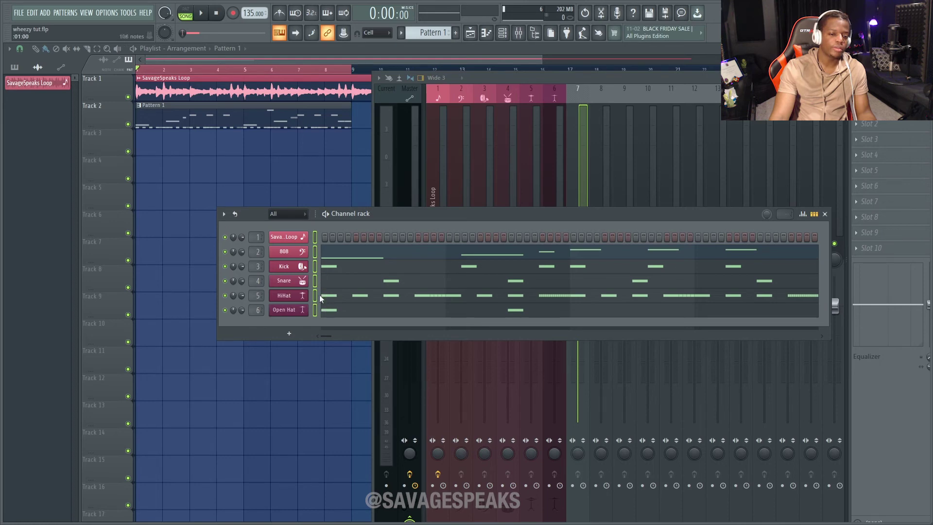
left_click(429, 33)
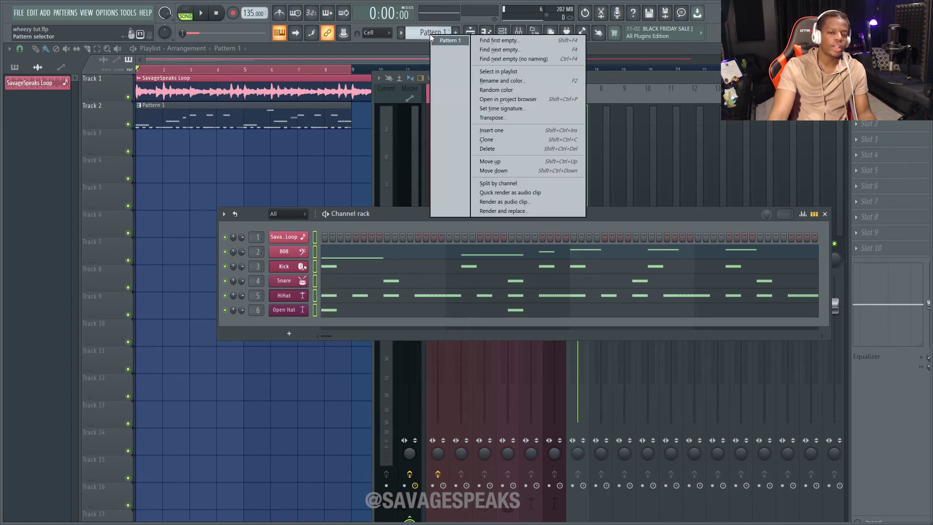
left_click(529, 183)
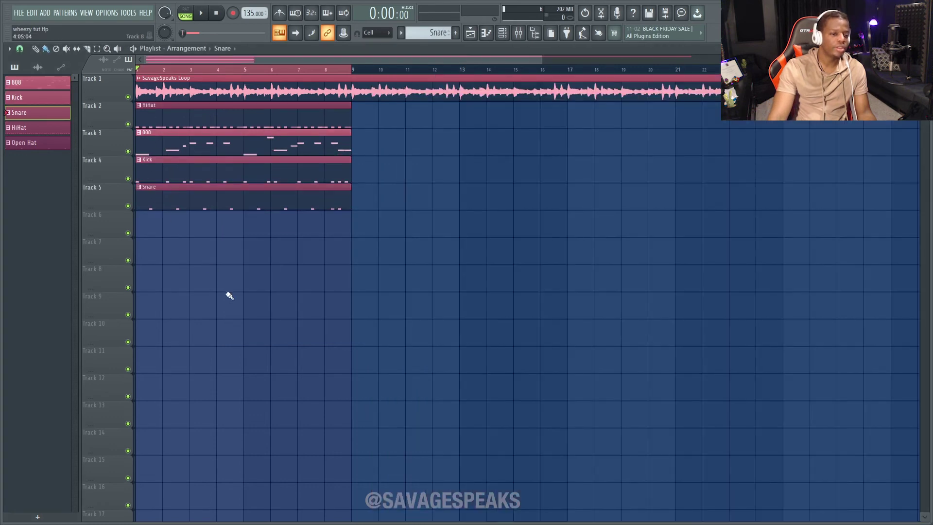
left_click_drag(396, 264, 247, 128)
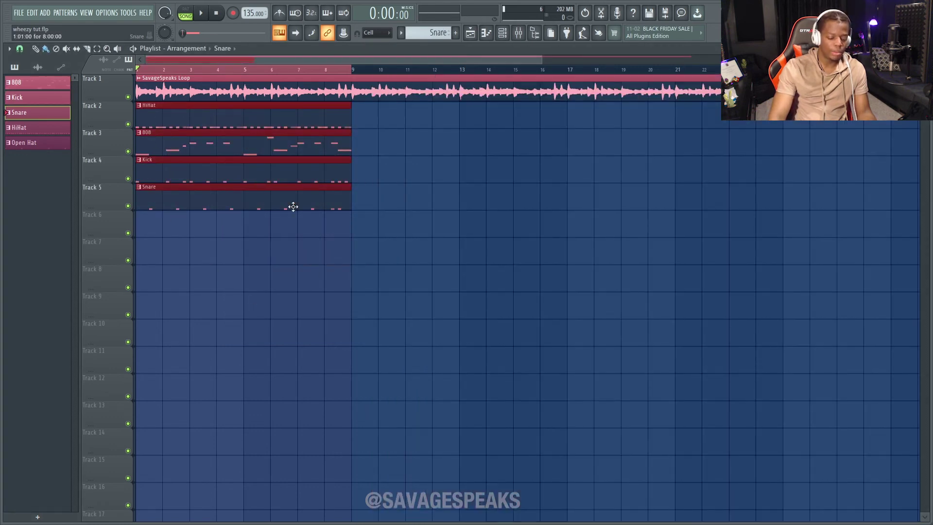
key("Delete")
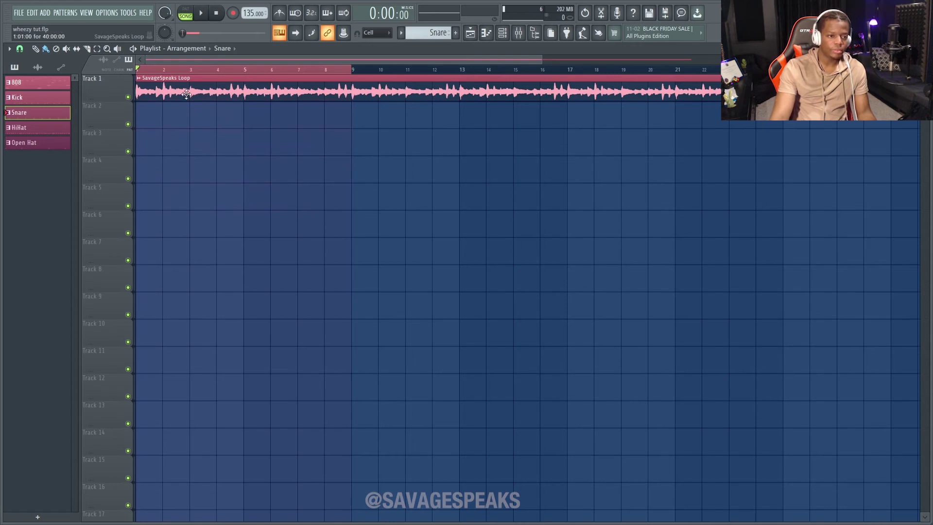
Try moving the SavageSpeaks Loop clip down to Track 2, and undo the move.
left_click_drag(204, 90, 175, 118)
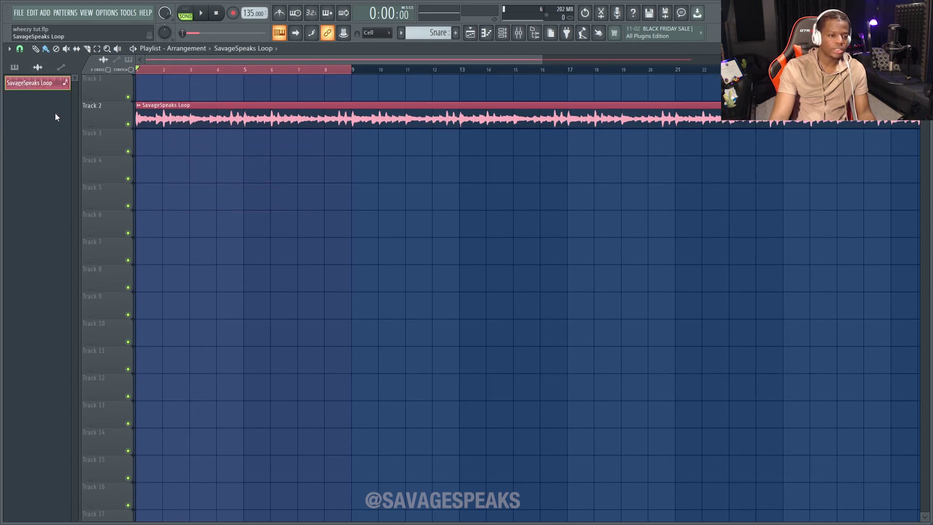
left_click(15, 67)
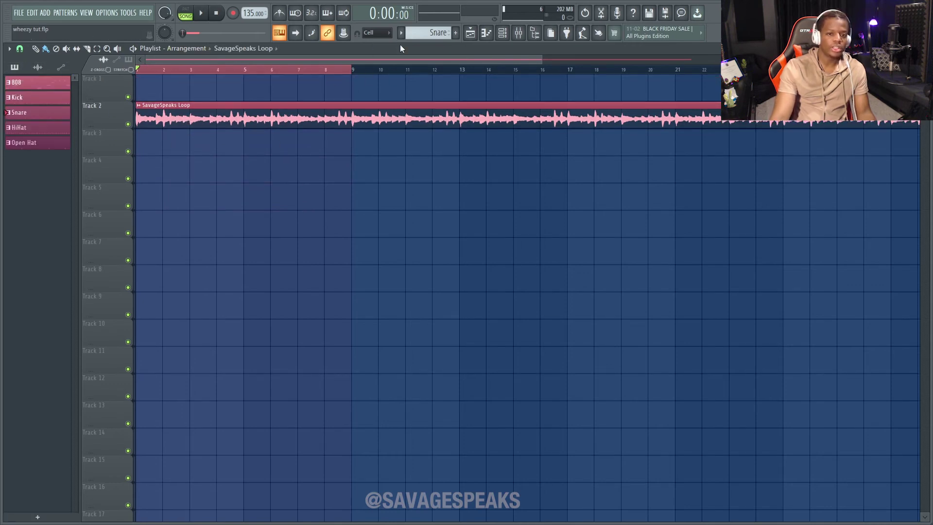
key("ctrl+z")
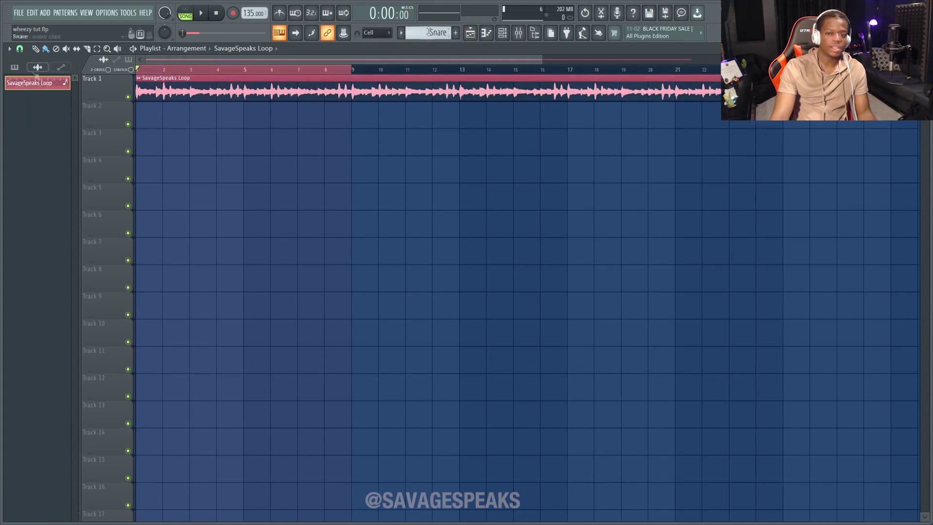
Shift the SavageSpeaks Loop clip to Track 2 and add the loop from the picker onto the Track 1 header as an audio clip.
left_click(23, 68)
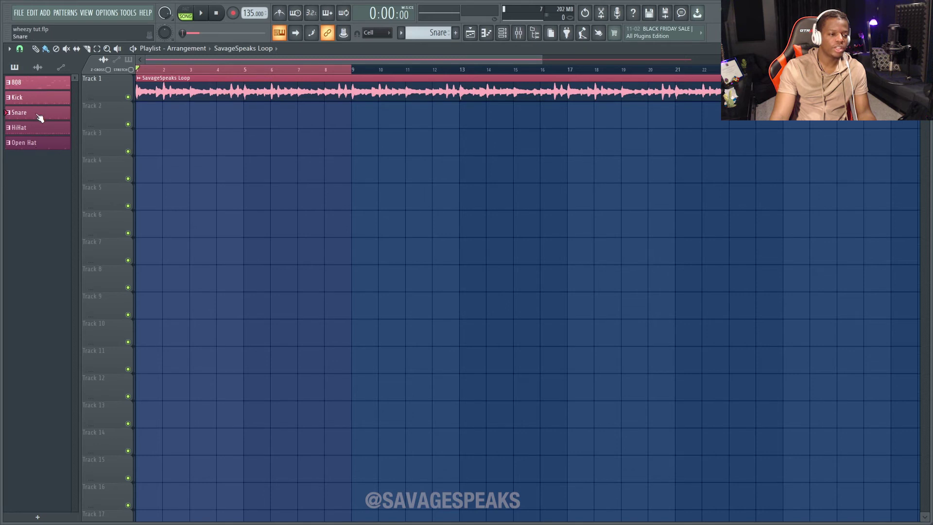
left_click_drag(109, 74, 109, 112)
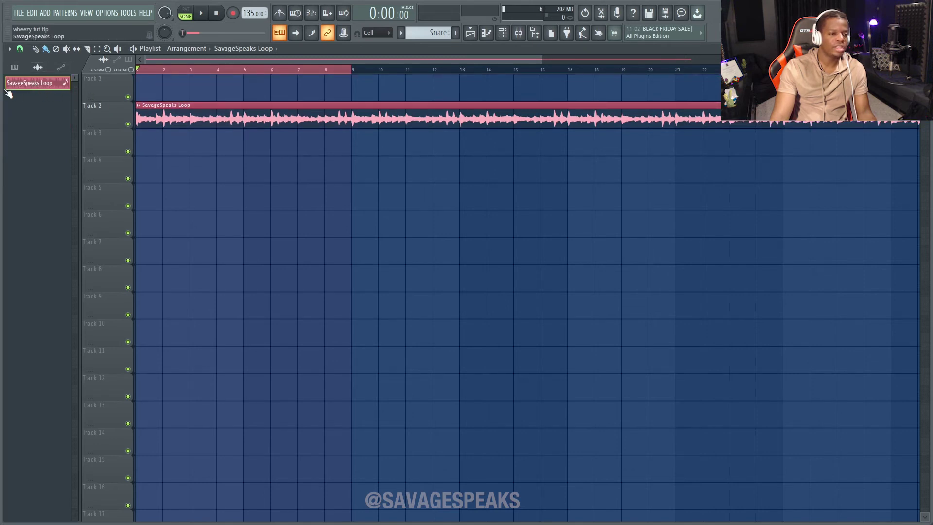
left_click_drag(35, 86, 106, 86)
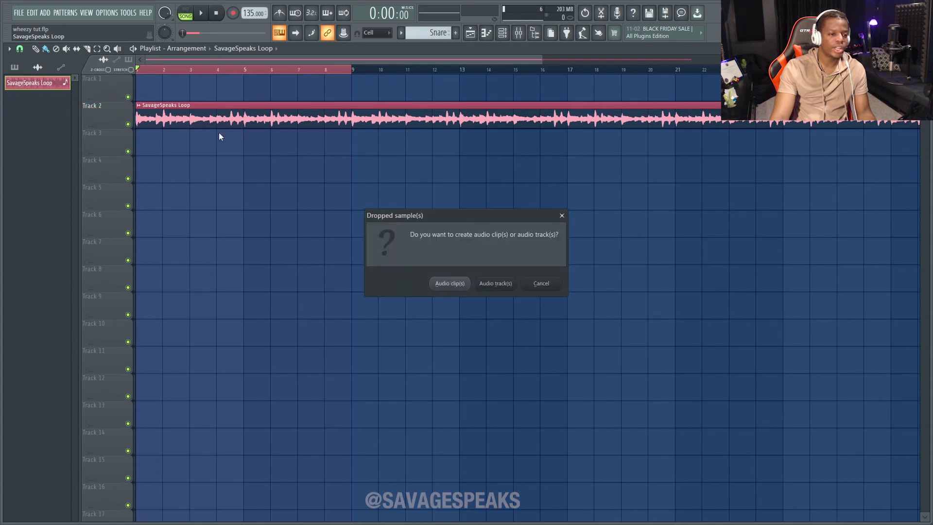
left_click(461, 286)
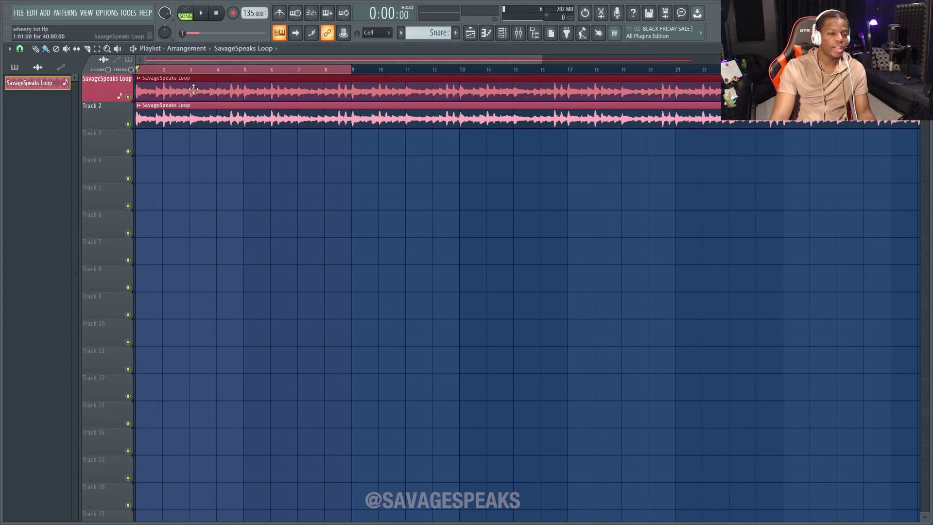
Move the SavageSpeaks Loop clip up to the top track and add the 808 through Open Hat patterns as tracks starting at Track 2.
left_click_drag(180, 120, 188, 90)
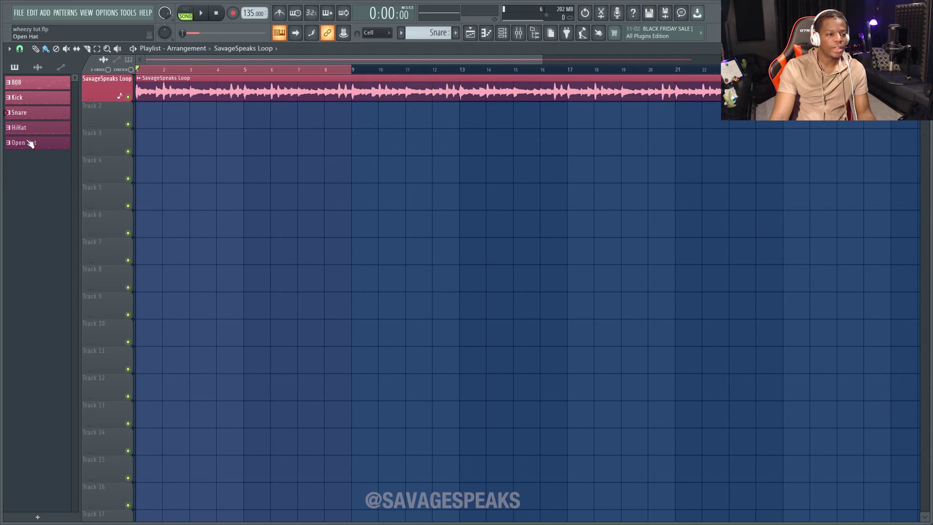
left_click(29, 85)
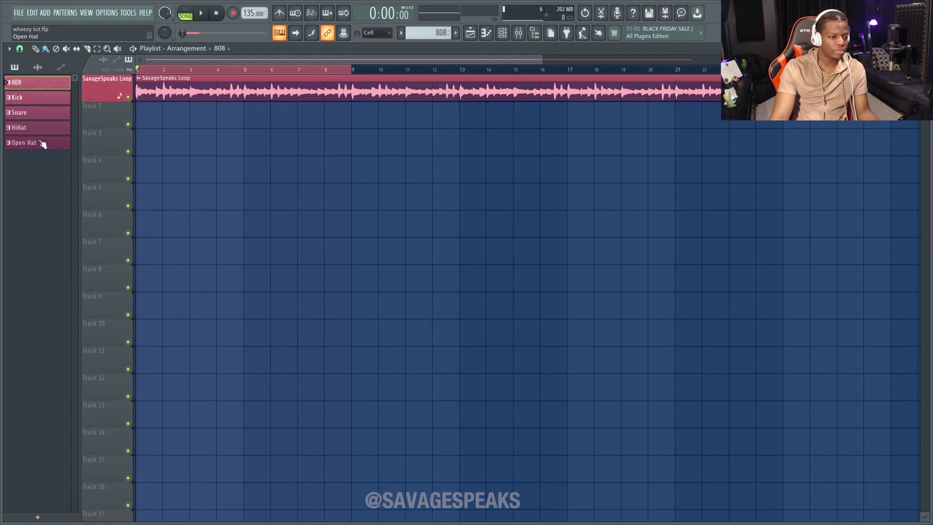
left_click(42, 144, "shift")
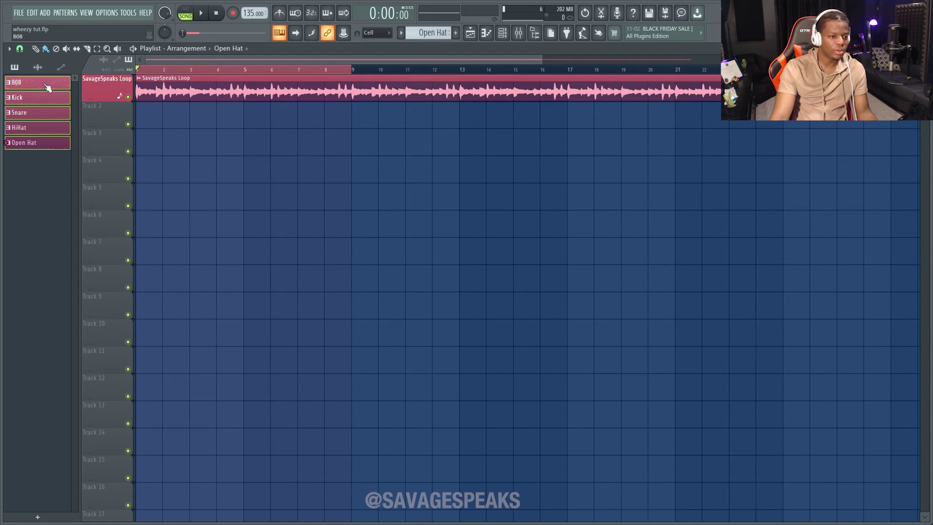
left_click_drag(47, 87, 106, 116)
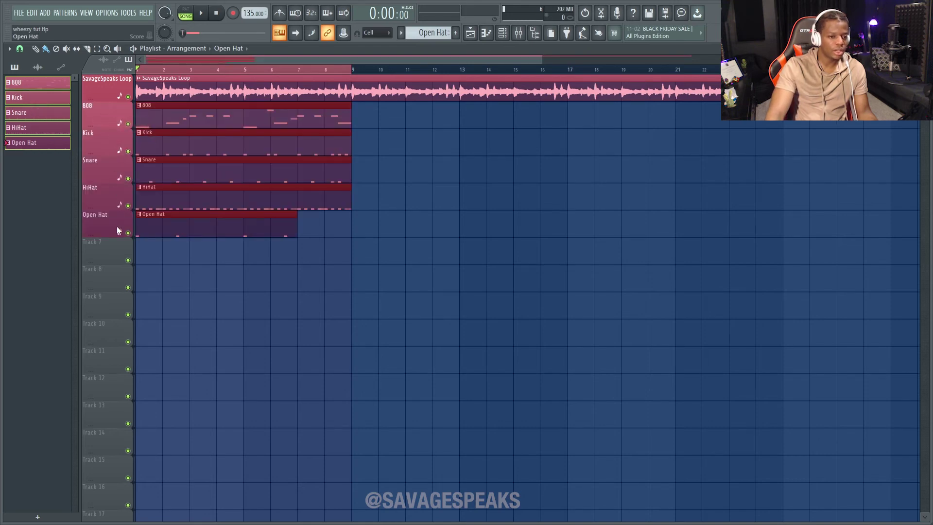
Lengthen the Open Hat clip to end at bar 9 like the other pattern clips.
left_click_drag(292, 227, 359, 232)
left_click(343, 238)
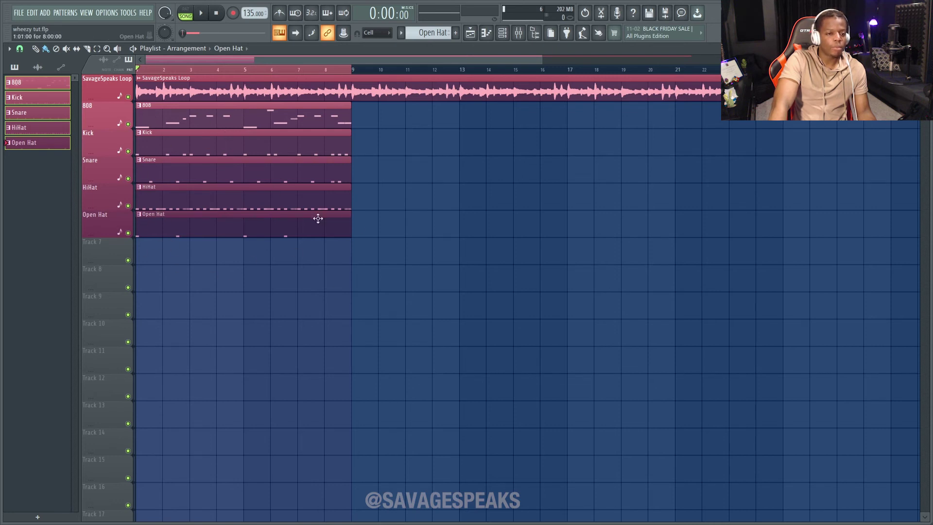
Try starting the 808 clips at bar 9 and the Kick at bar 17, and repeating the Snare, HiHat and Open Hat clips.
left_click_drag(260, 116, 638, 117)
left_click_drag(270, 142, 670, 165)
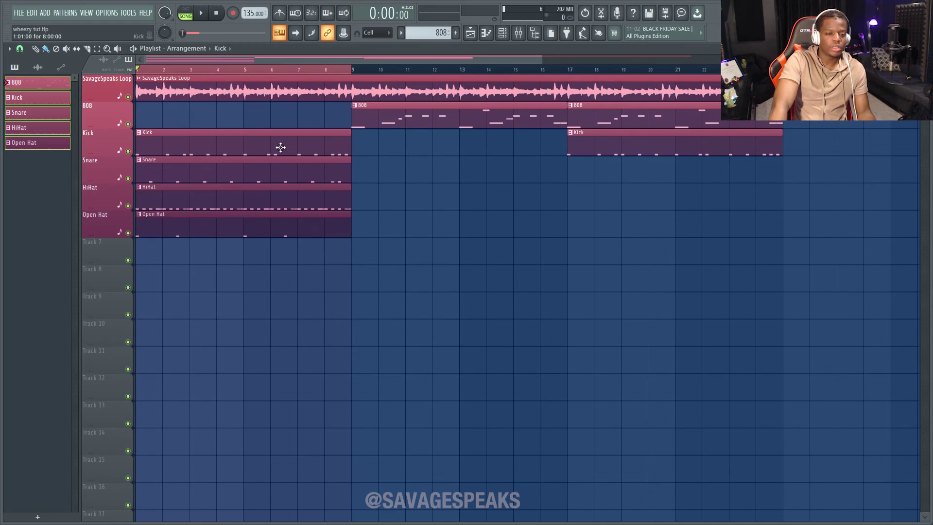
left_click_drag(281, 147, 489, 158)
right_click(485, 158)
left_click_drag(428, 291, 300, 155)
key("ctrl+b")
key("ctrl+b")
key("ctrl+b")
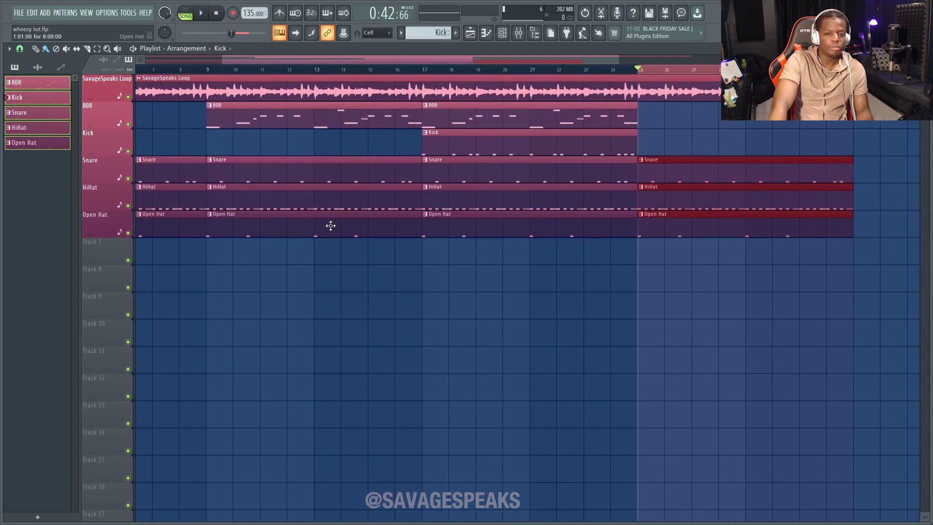
key("ctrl+d")
left_click_drag(591, 61, 403, 68)
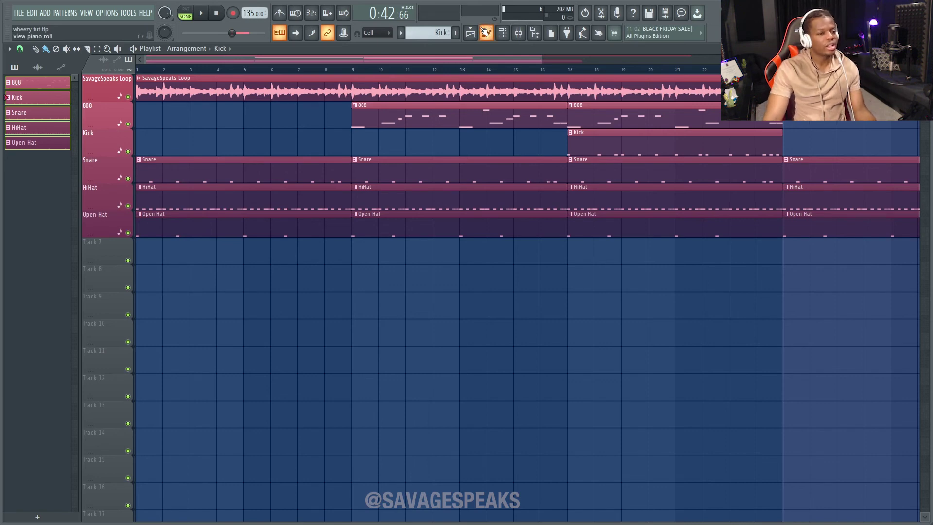
left_click(519, 32)
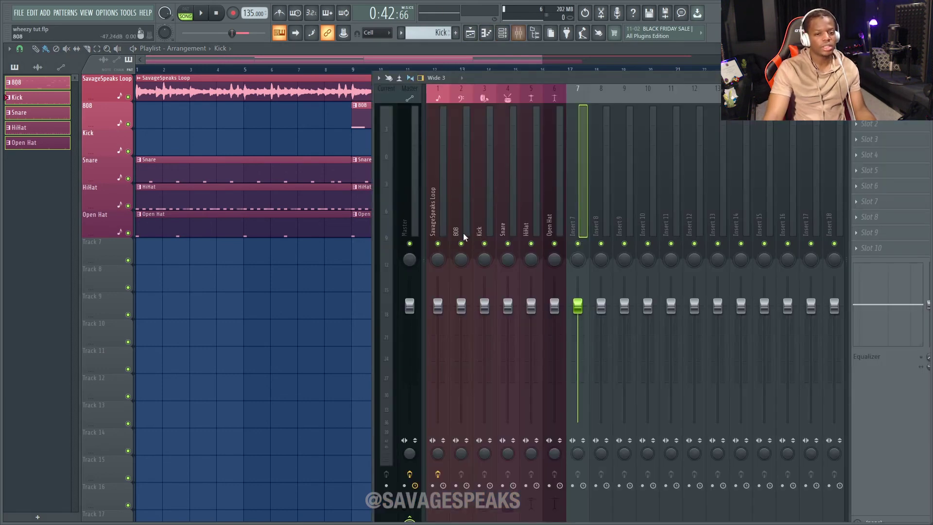
key("F9")
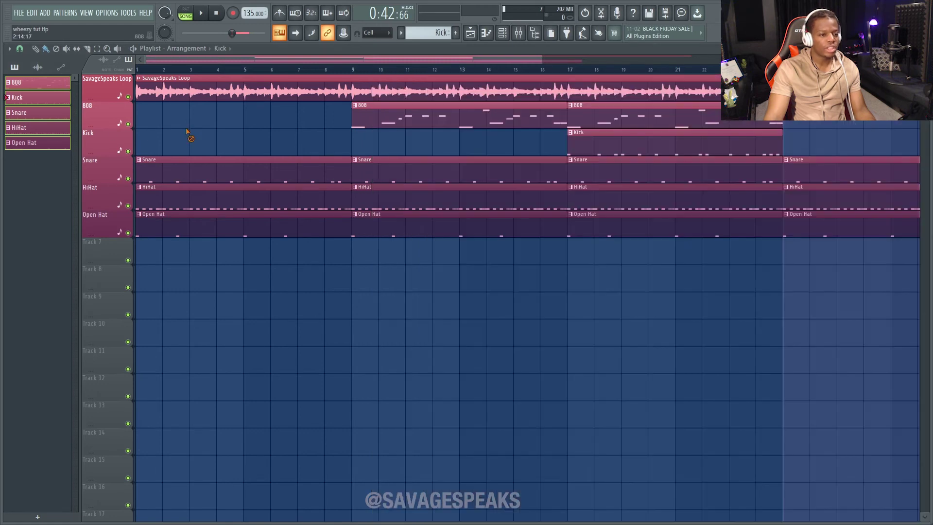
right_click(110, 255)
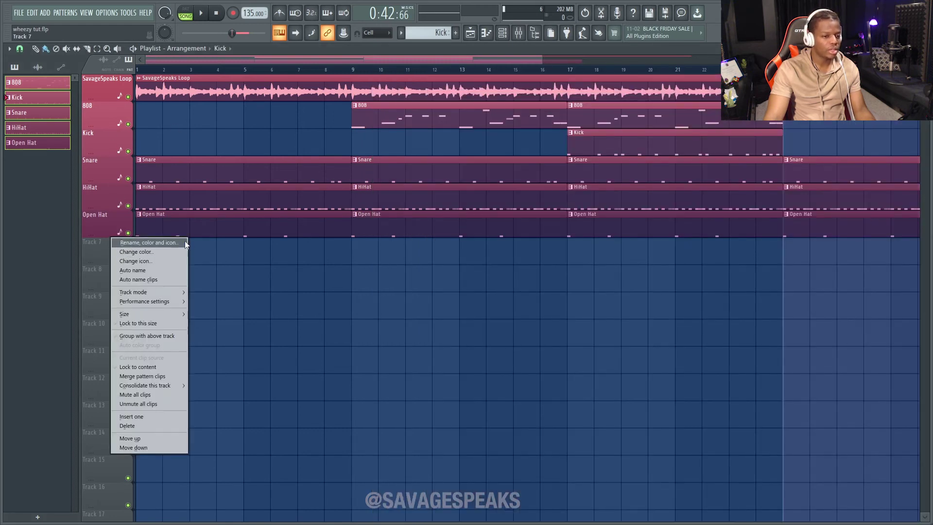
left_click(56, 97)
right_click(34, 111)
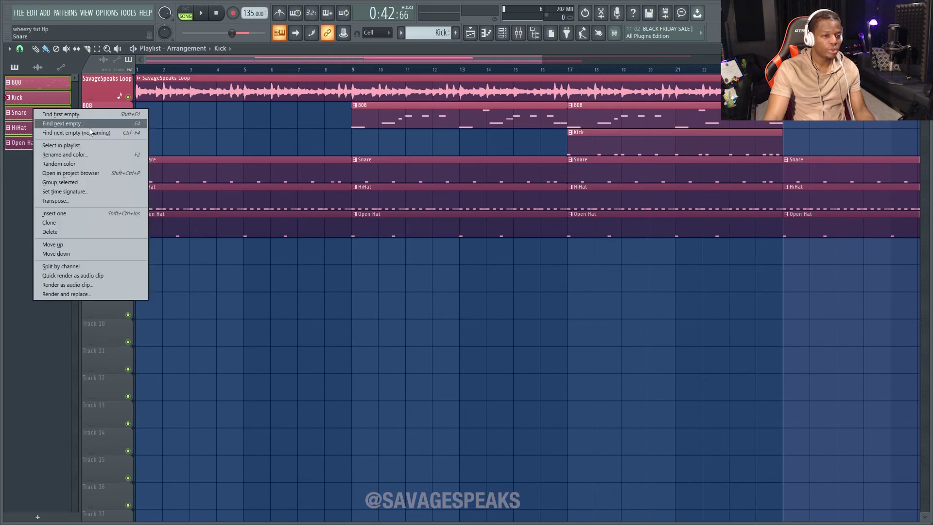
left_click(197, 142)
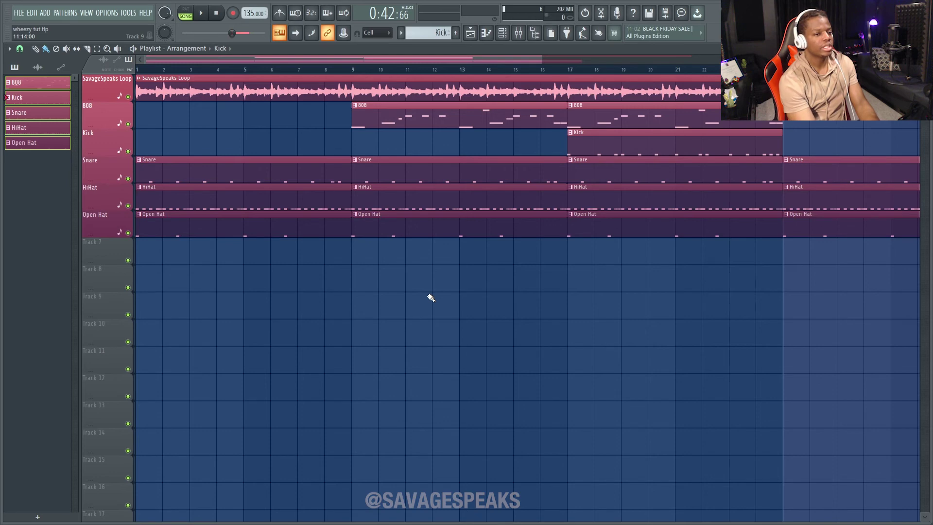
Undo the trial rearrangement of the pattern clips in the playlist.
key("ctrl+z")
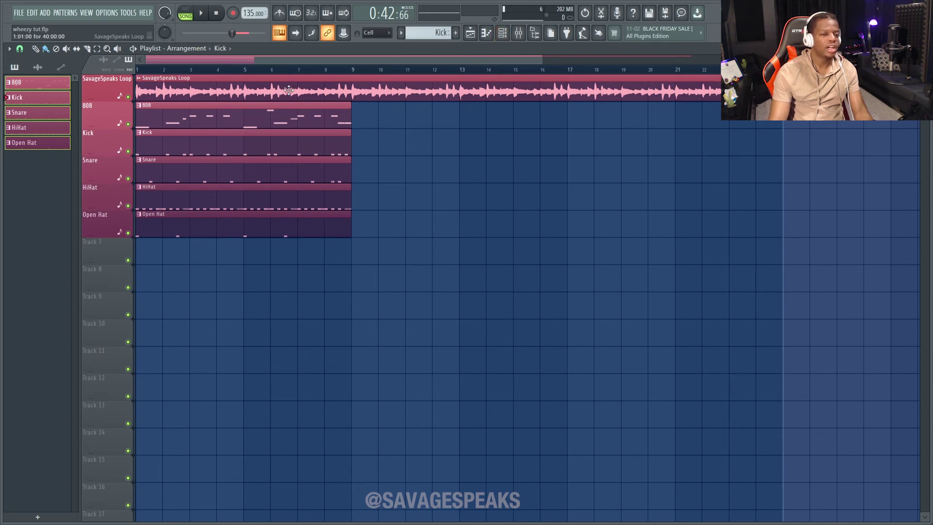
left_click(9, 49)
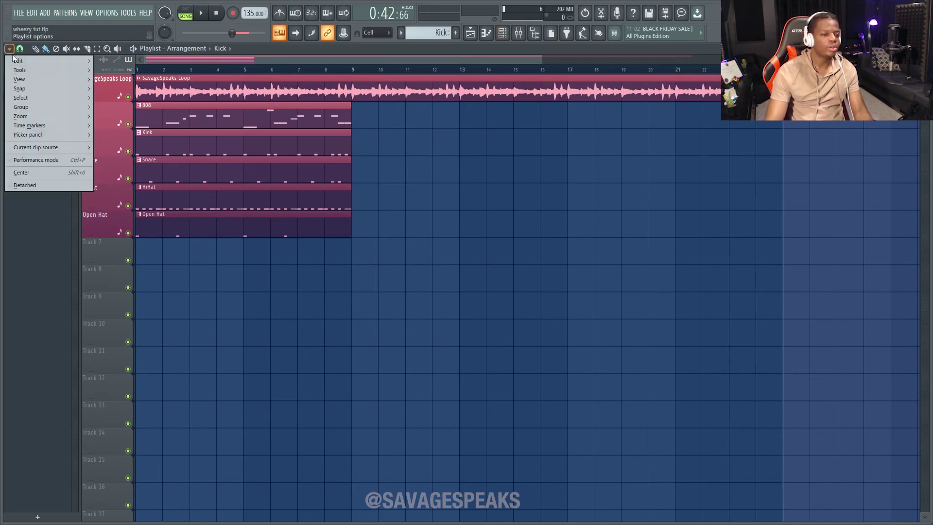
left_click(130, 81)
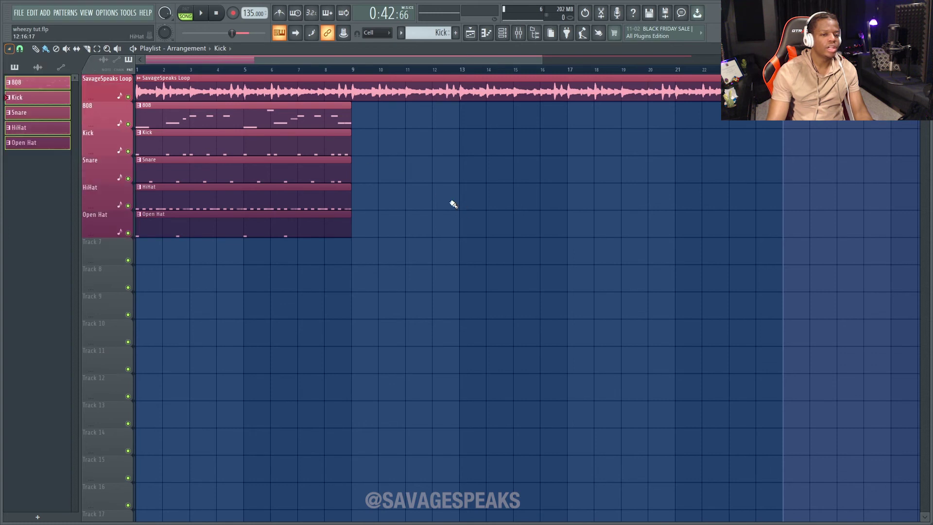
Try the Glass style behind the playlist clips.
left_click(9, 49)
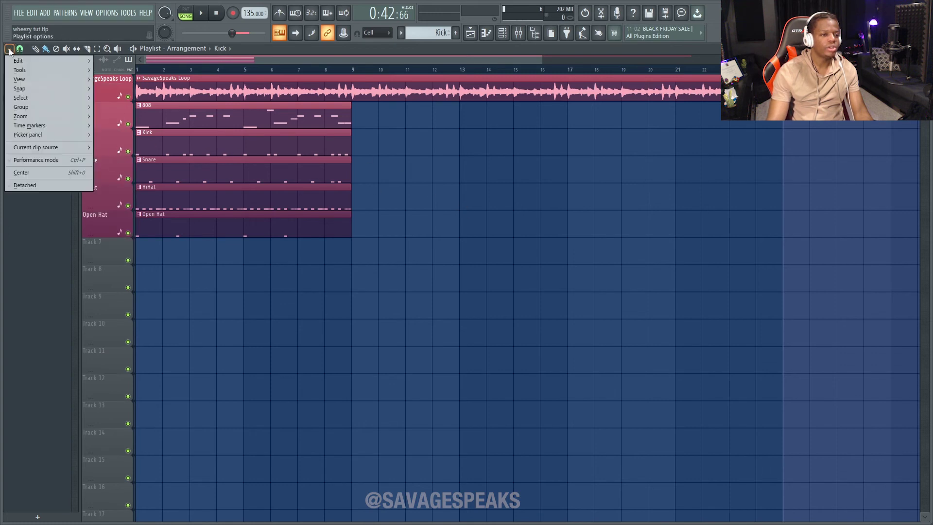
mouse_move(45, 79)
mouse_move(143, 152)
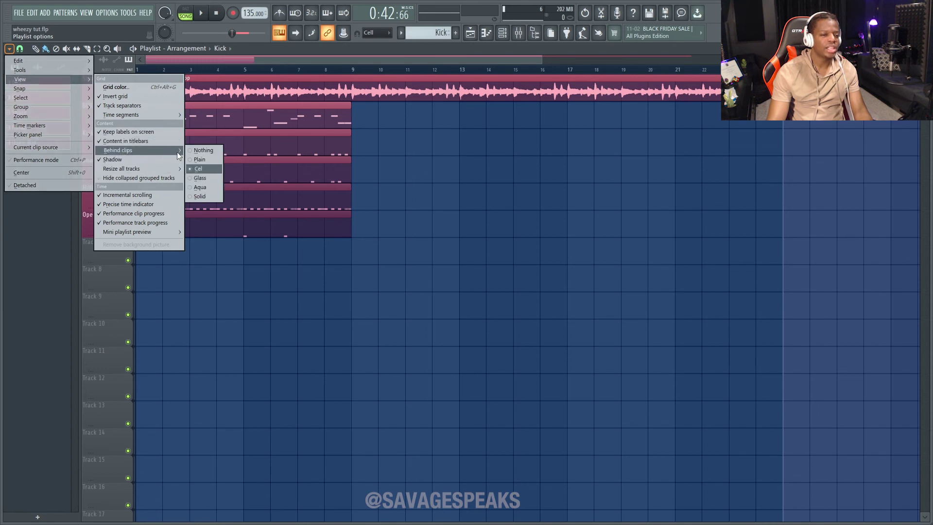
left_click(199, 180)
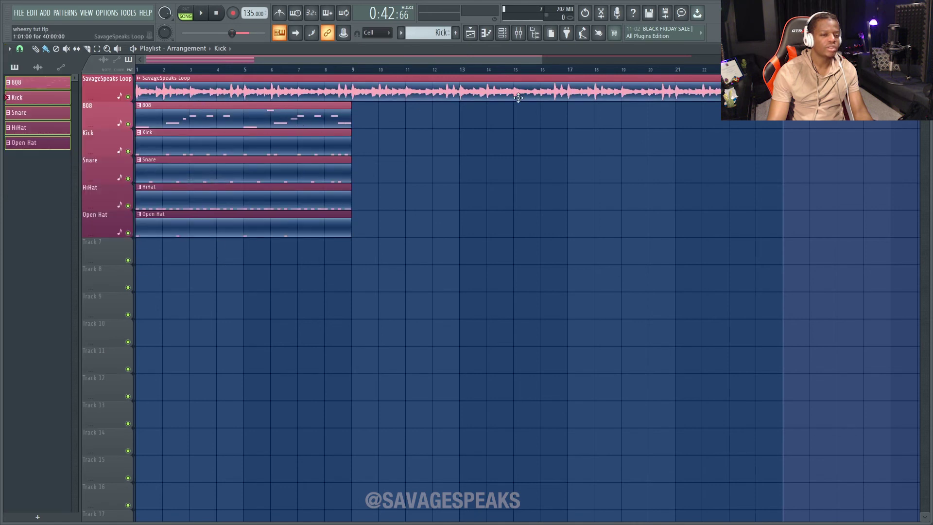
Try the Plain style behind the playlist clips.
left_click(8, 48)
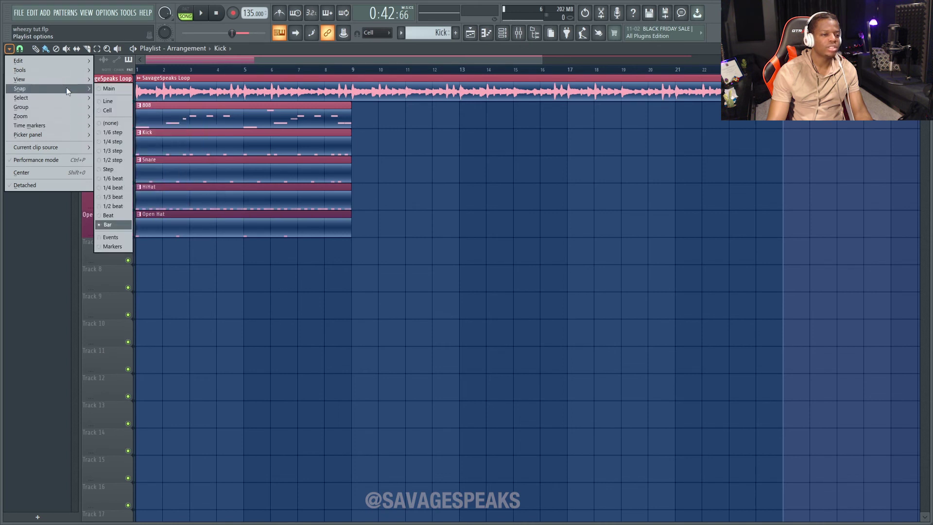
mouse_move(76, 81)
mouse_move(143, 153)
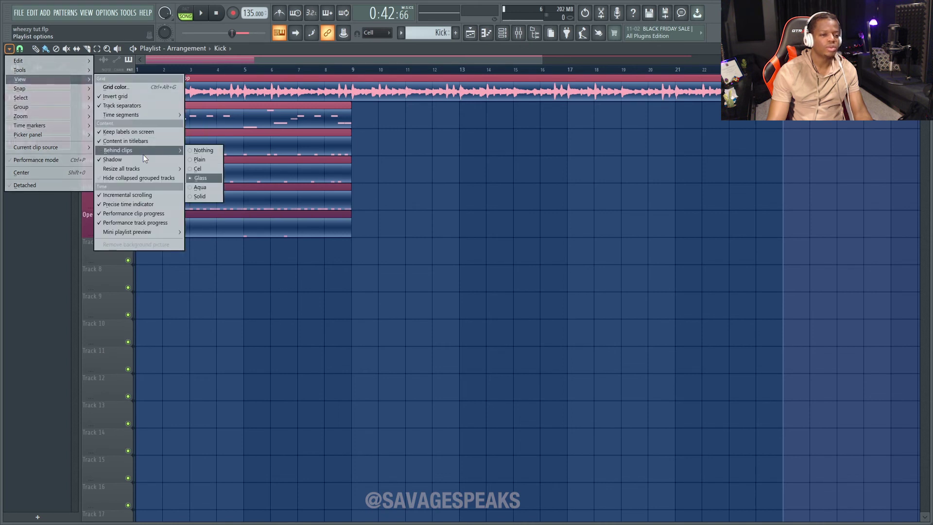
left_click(209, 161)
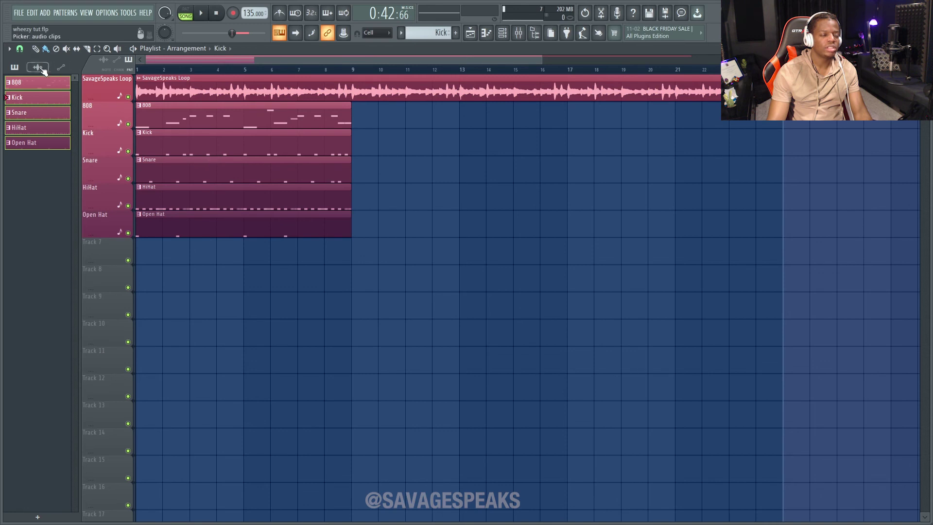
Try the Aqua style behind the playlist clips.
left_click(10, 48)
mouse_move(118, 151)
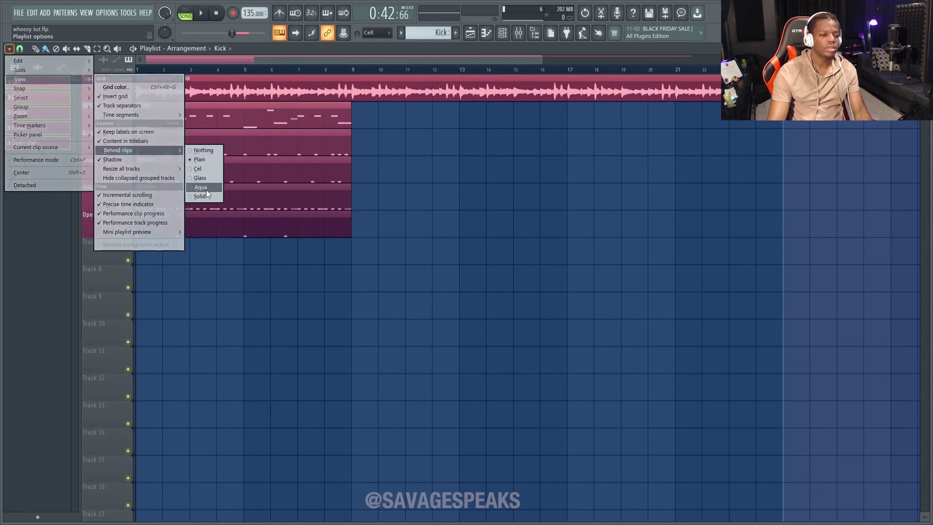
left_click(206, 189)
Try the Solid style behind the playlist clips.
left_click(9, 49)
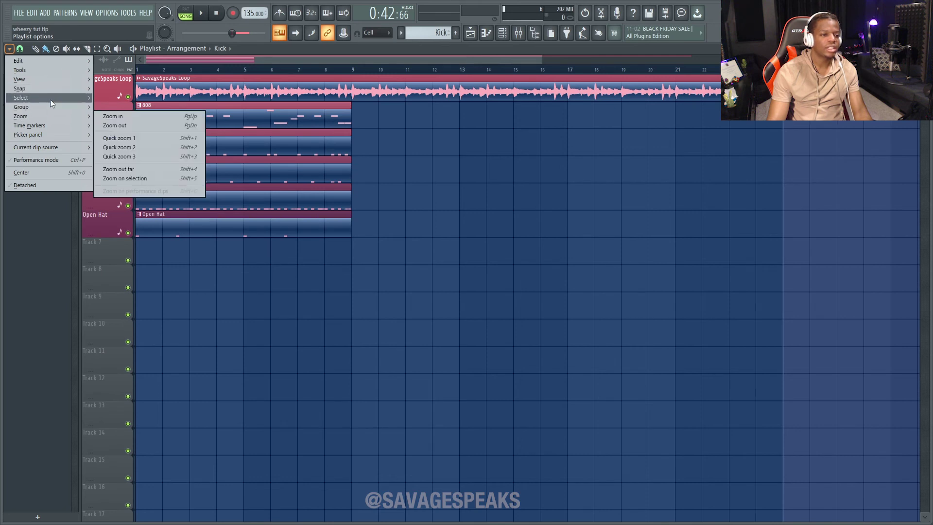
mouse_move(83, 80)
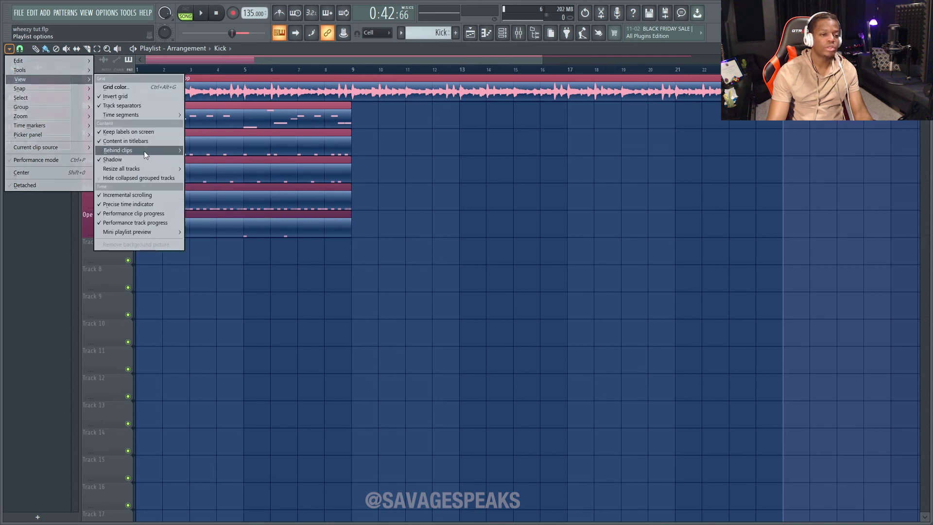
mouse_move(148, 151)
left_click(201, 197)
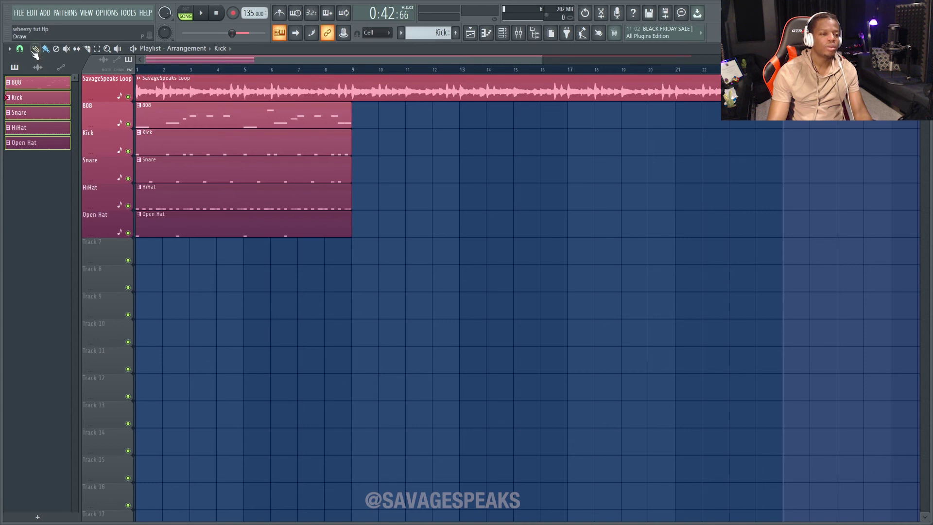
Set the style behind the playlist clips to Cel.
left_click(9, 49)
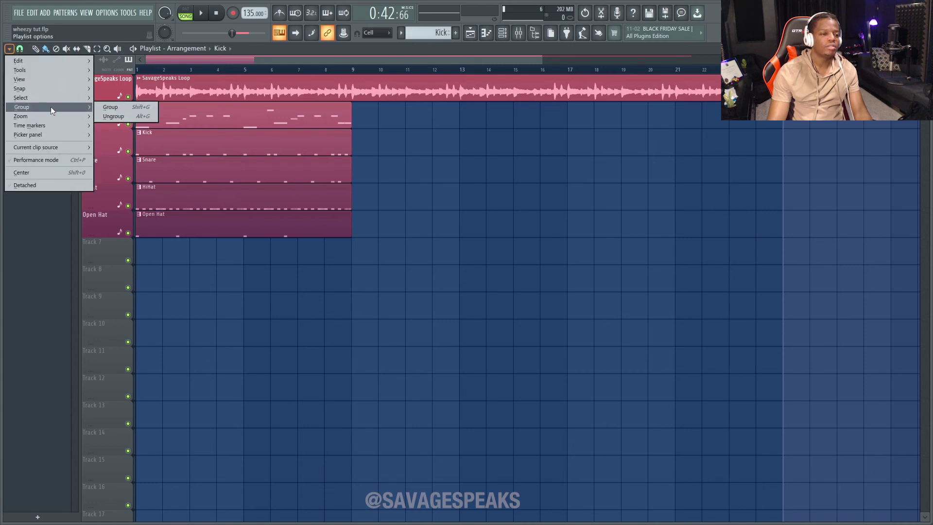
mouse_move(53, 79)
mouse_move(141, 150)
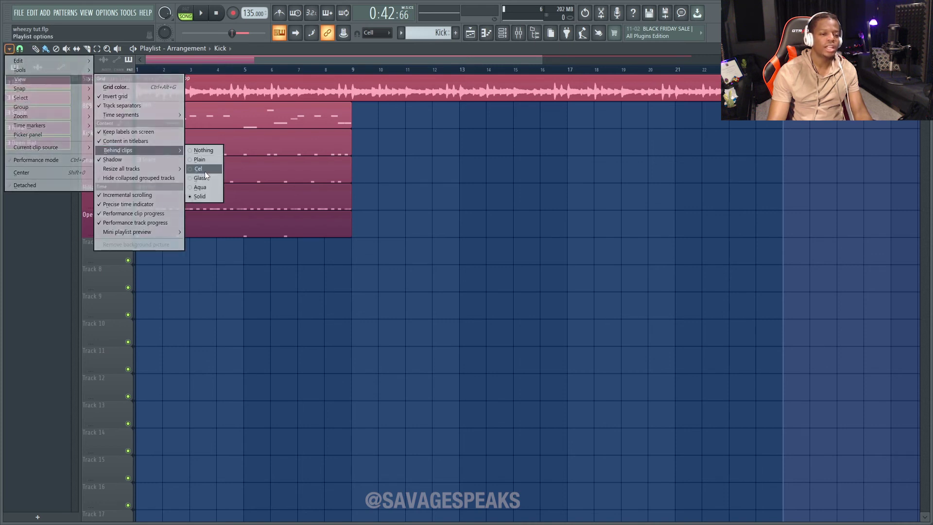
left_click(205, 171)
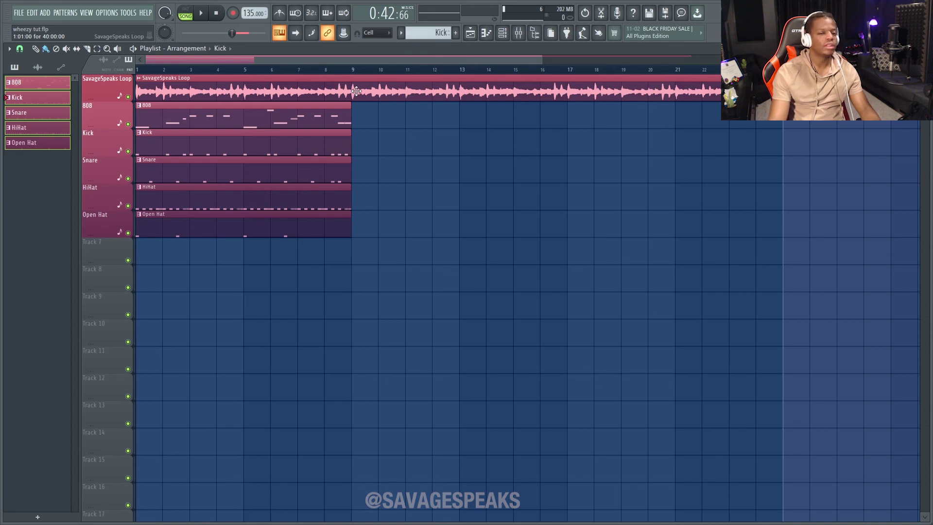
Show the mixer, shift its window clear of the covered area, look over the colored tracks and close it.
left_click(519, 33)
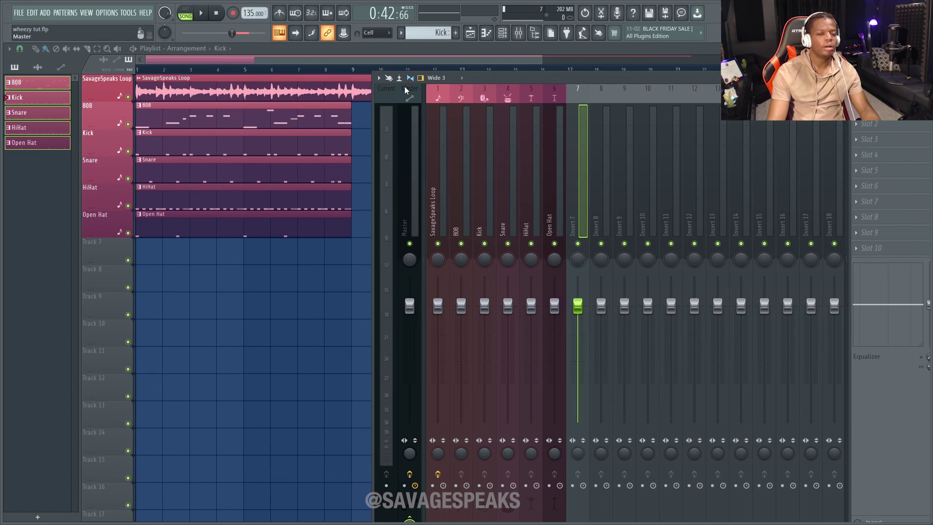
left_click_drag(816, 83, 683, 60)
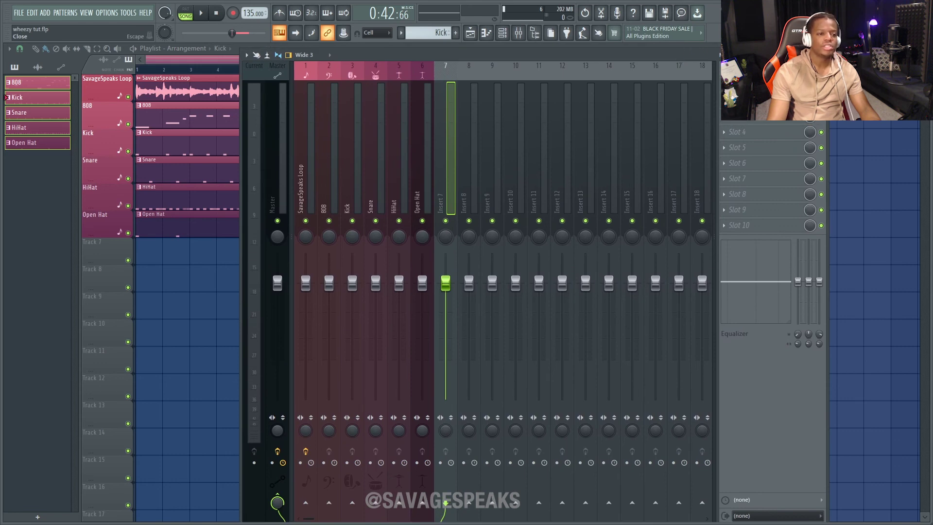
left_click(823, 55)
Hide the playlist and view the background options for image wallpaper, dynamic wallpaper and background color.
left_click(470, 32)
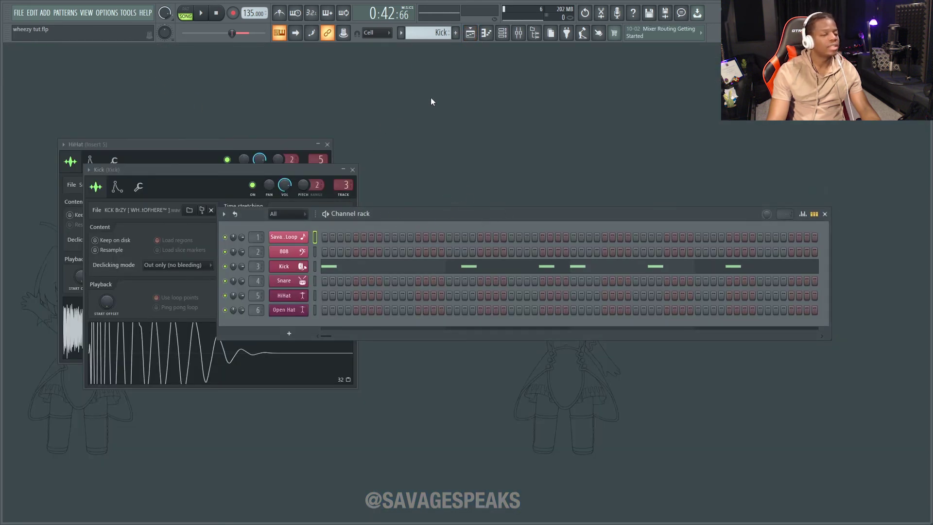
left_click(88, 12)
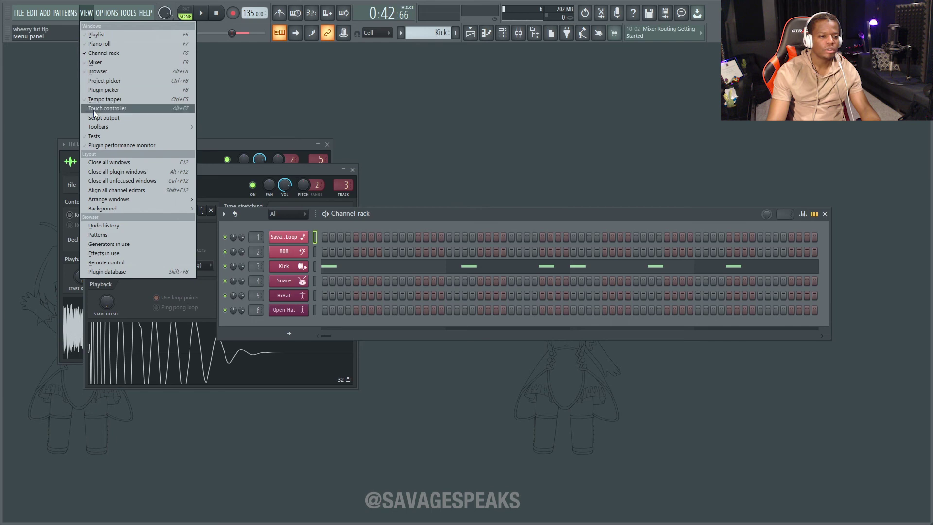
mouse_move(136, 210)
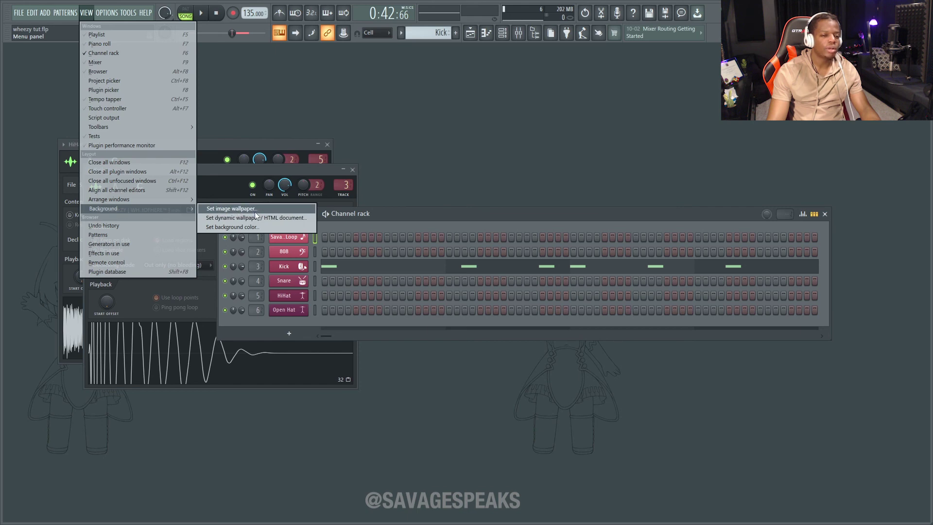
left_click(600, 387)
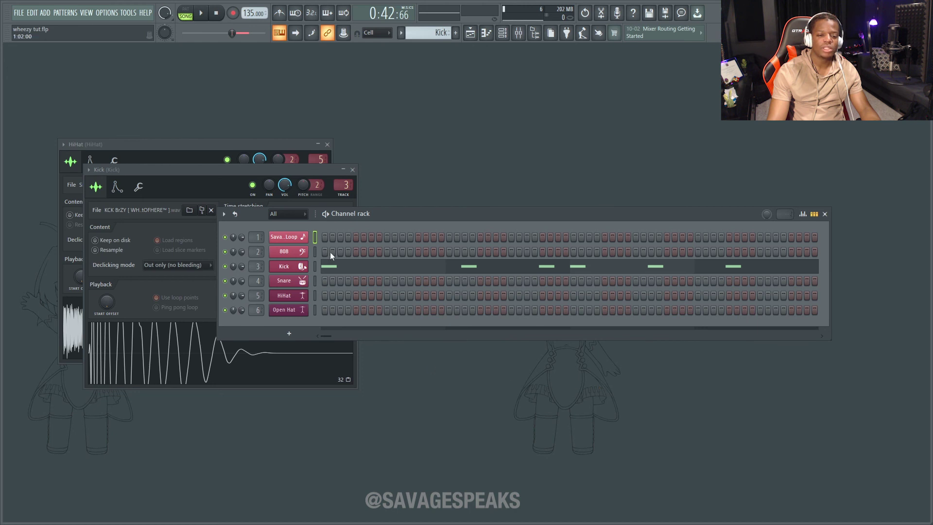
Close the channel rack and the Kick and HiHat channel windows.
key("F6")
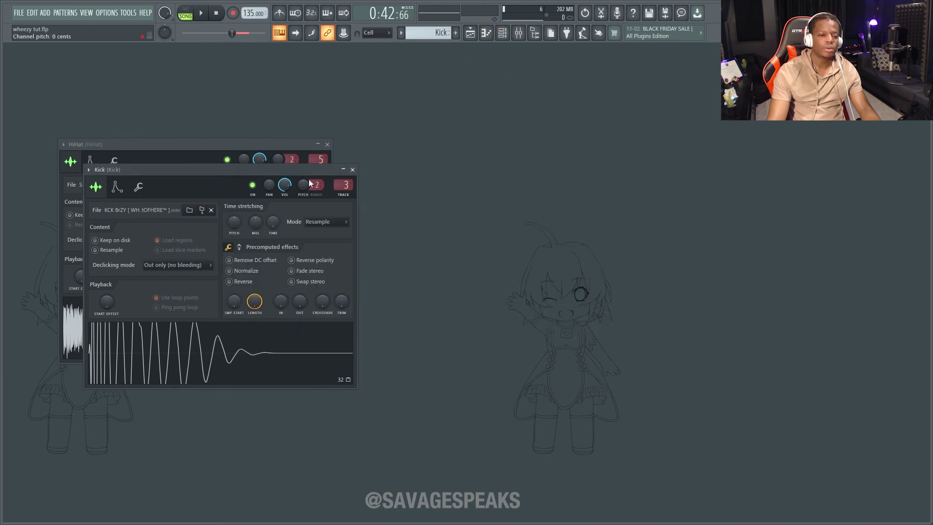
left_click(353, 169)
left_click(327, 144)
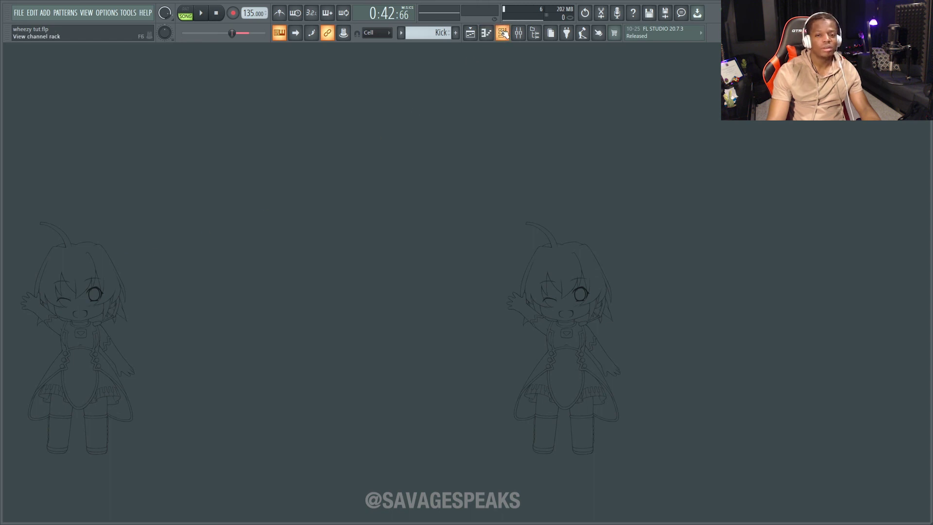
View the piano roll and the mixer, and bring the playlist back to the front.
left_click(487, 35)
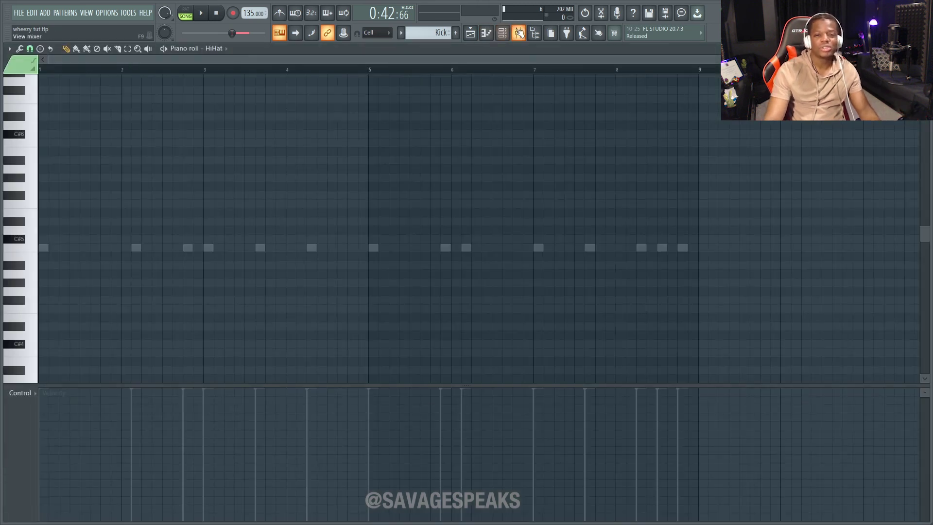
left_click(519, 33)
left_click(471, 34)
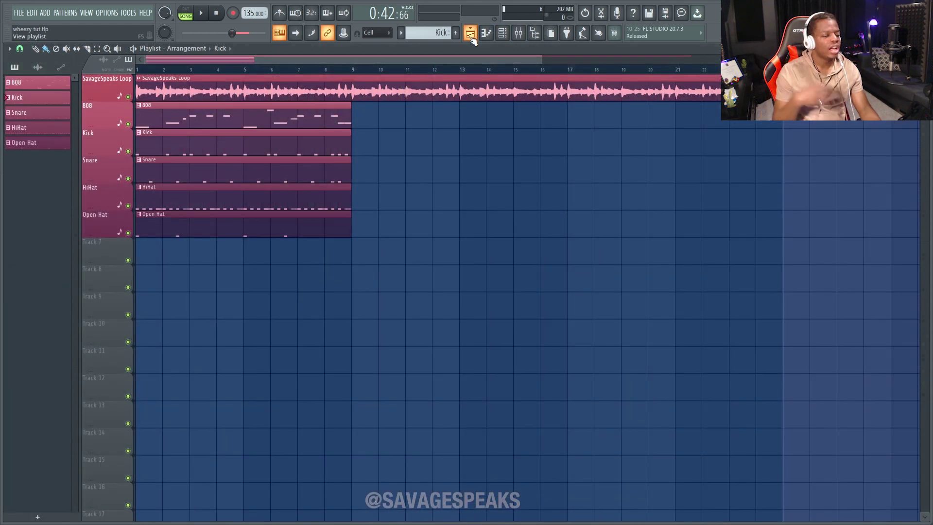